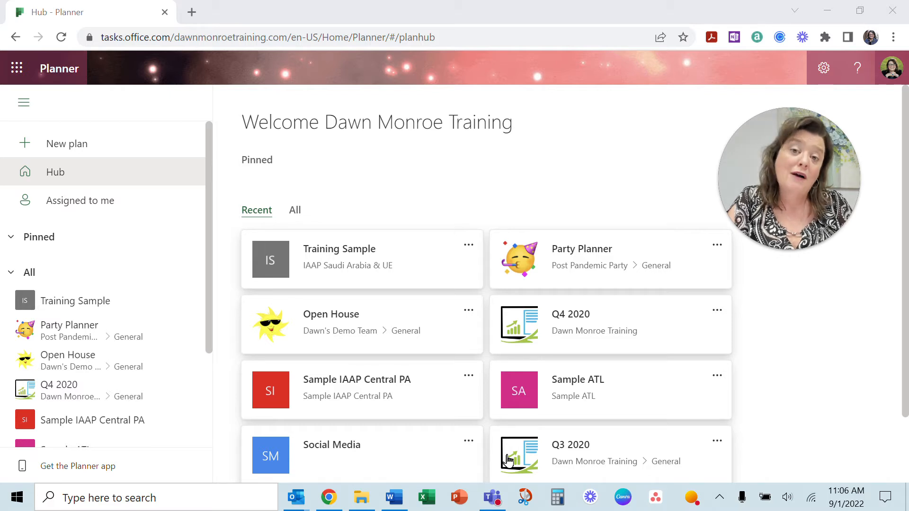
- Glance at the Microsoft 365 app list, then collapse and re-expand the Planner navigation pane
{"action": "left_click", "coordinate": [16, 72]}
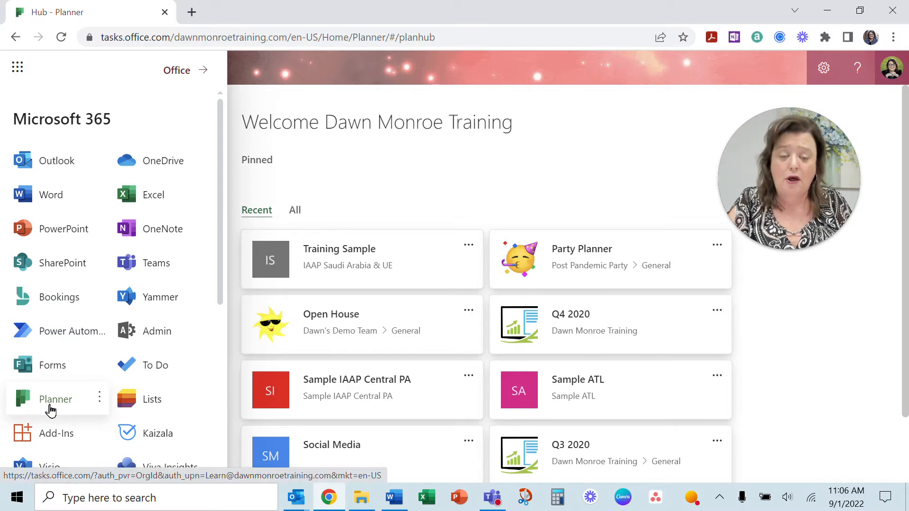
{"action": "left_click", "coordinate": [419, 163]}
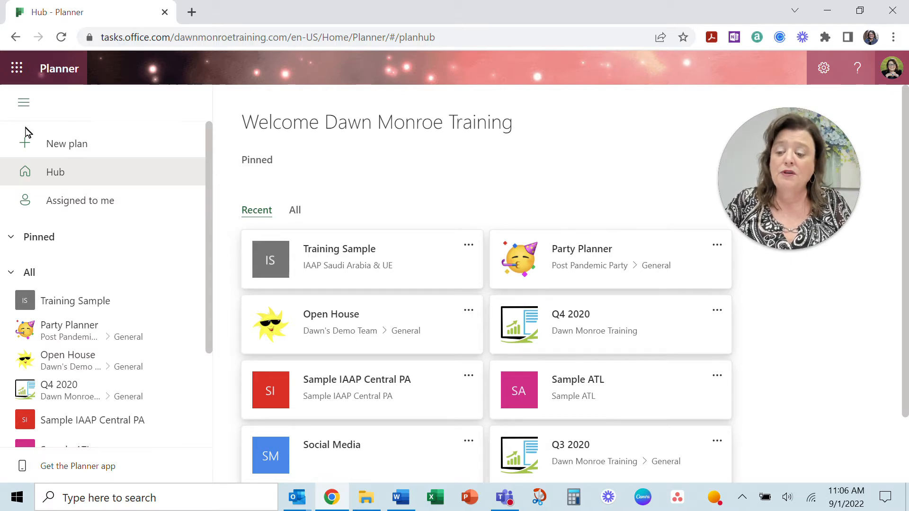
{"action": "left_click", "coordinate": [22, 108]}
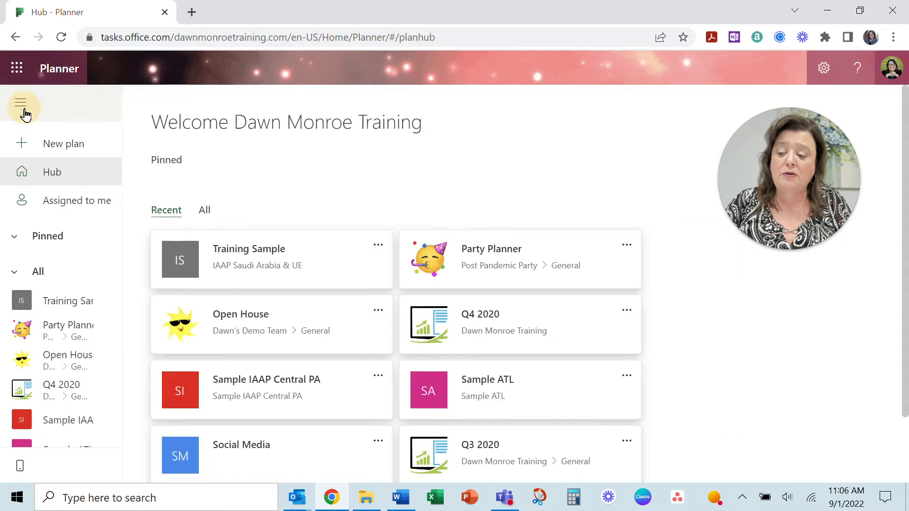
{"action": "left_click", "coordinate": [23, 110]}
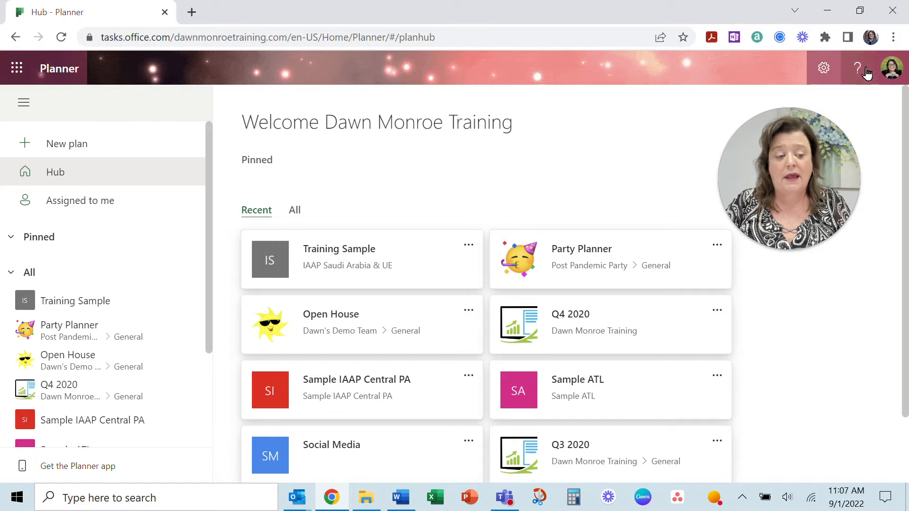
- Create a new private plan named 'Sample for Video'
{"action": "left_click", "coordinate": [61, 146]}
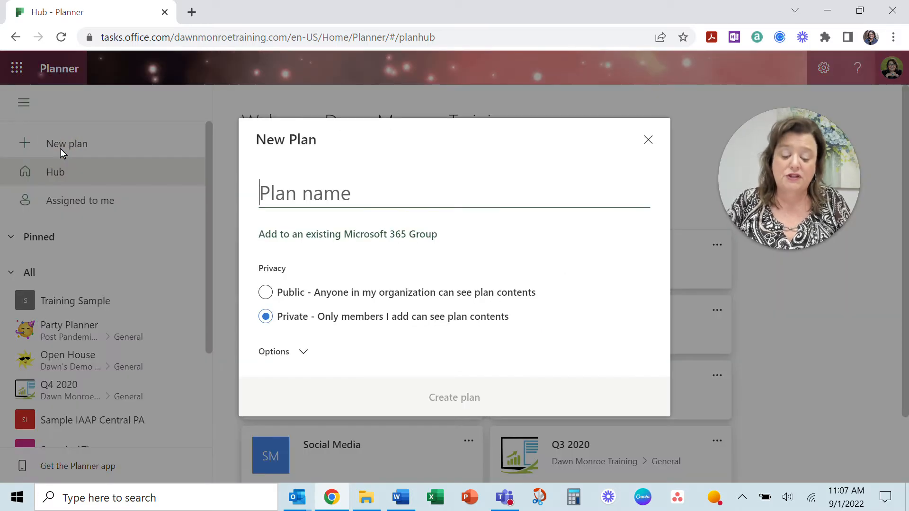
{"action": "type", "text": "Sample"}
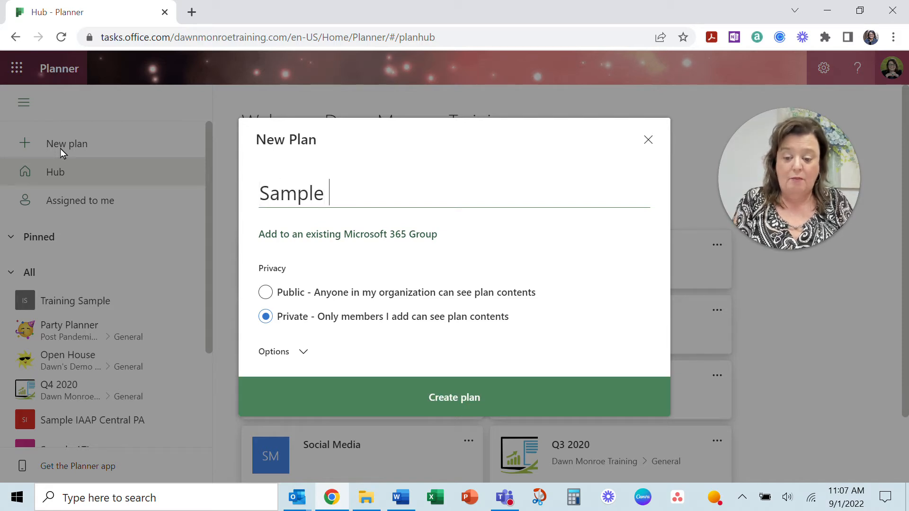
{"action": "type", "text": " for Video"}
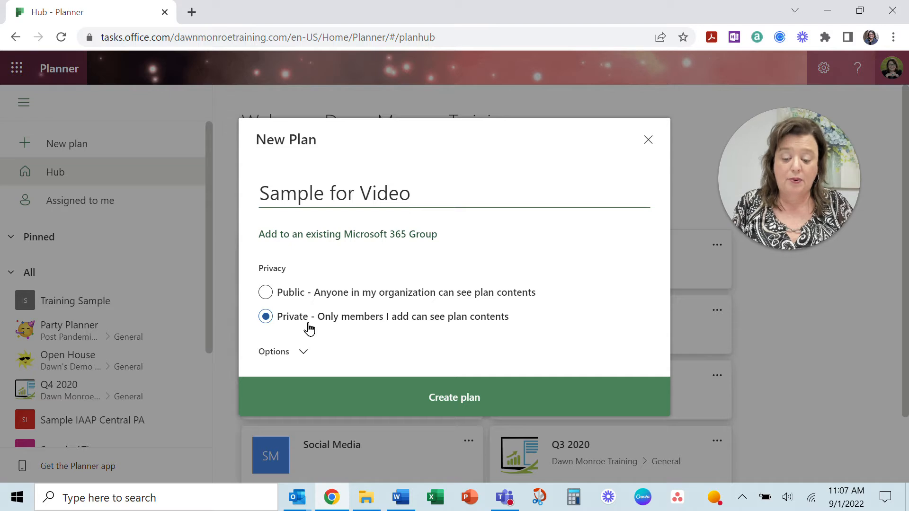
{"action": "left_click", "coordinate": [305, 352]}
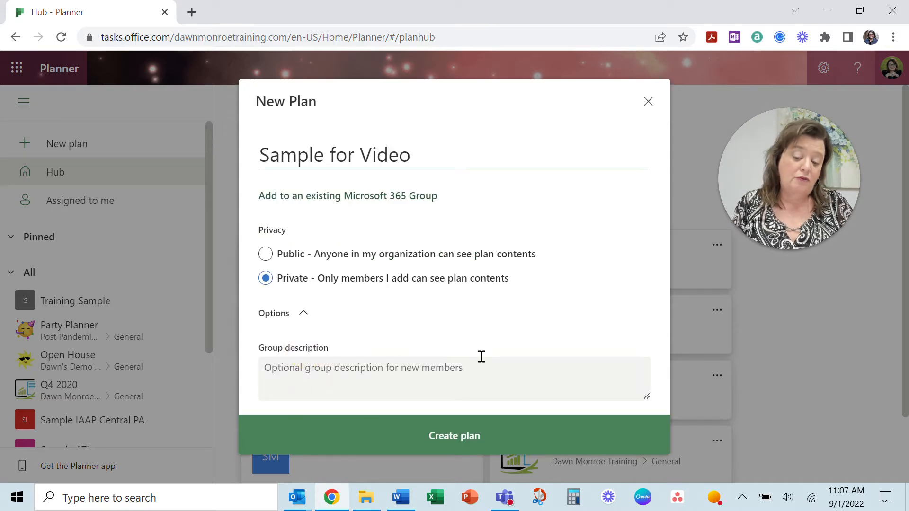
{"action": "left_click", "coordinate": [462, 440]}
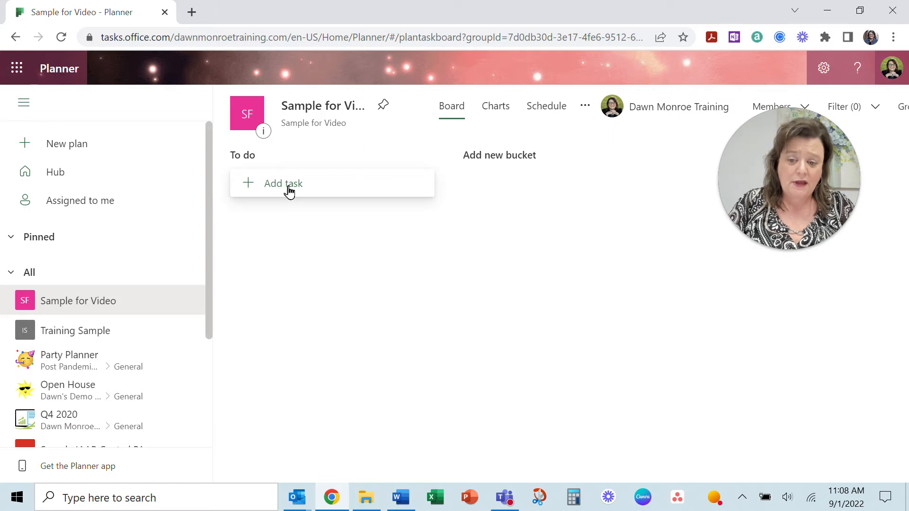
- Collapse the navigation pane and start a new task in the To do bucket
{"action": "left_click", "coordinate": [24, 104]}
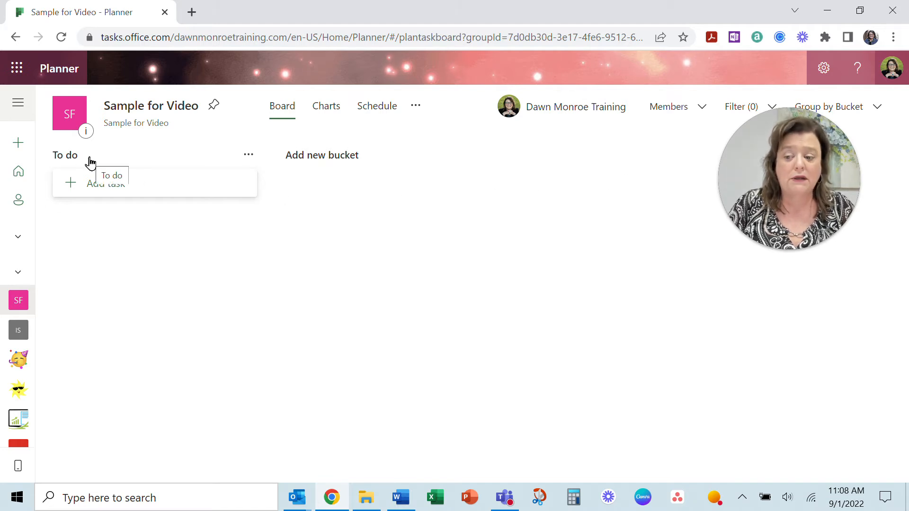
{"action": "left_click", "coordinate": [249, 156]}
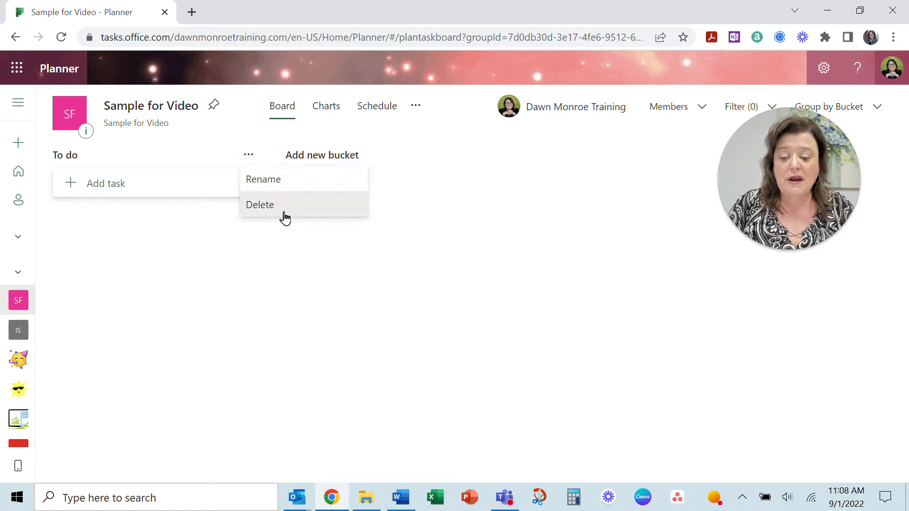
{"action": "left_click", "coordinate": [118, 194]}
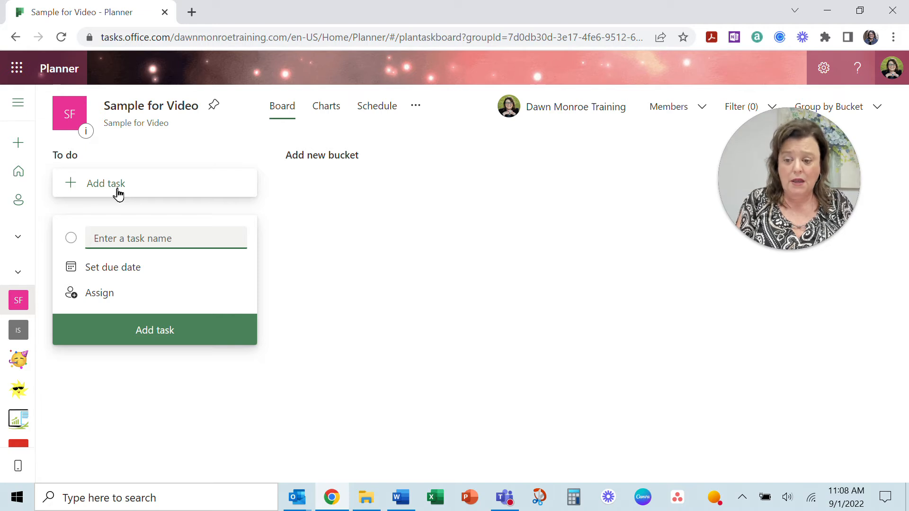
- Add tasks 'Make guest list' and 'Create invitation' to To do, then open Create invitation
{"action": "type", "text": "Make guest list"}
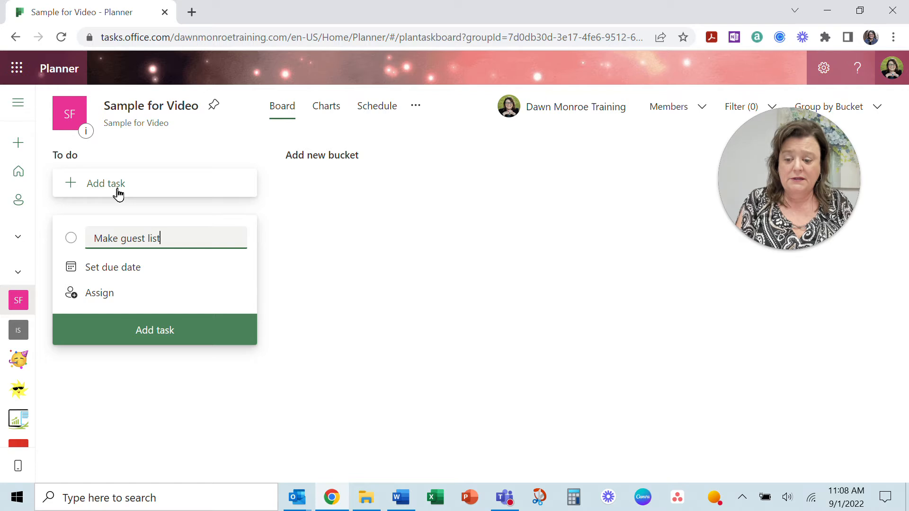
{"action": "key", "text": "Return"}
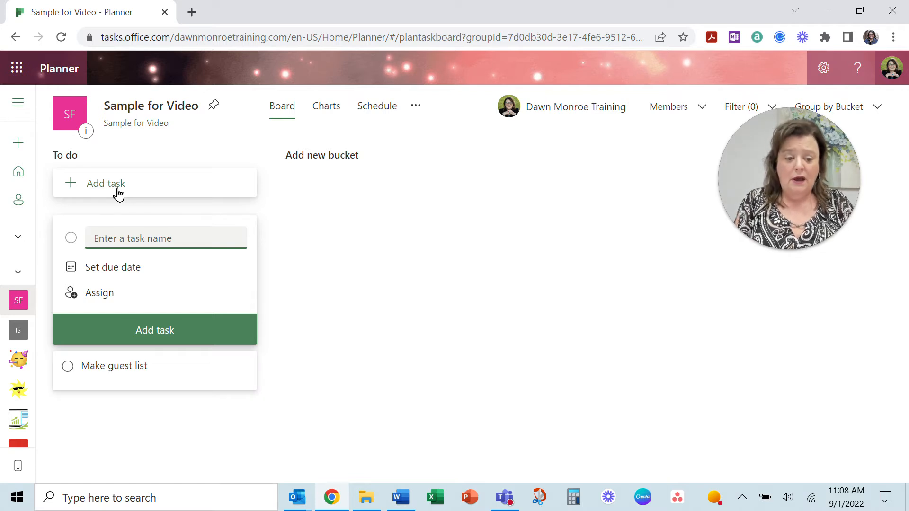
{"action": "type", "text": "Create invitatio"}
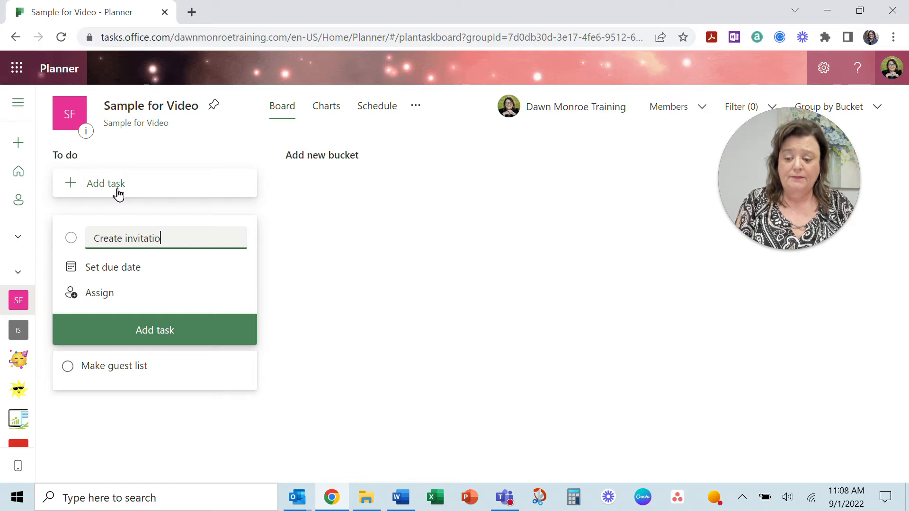
{"action": "type", "text": "n"}
{"action": "key", "text": "Return"}
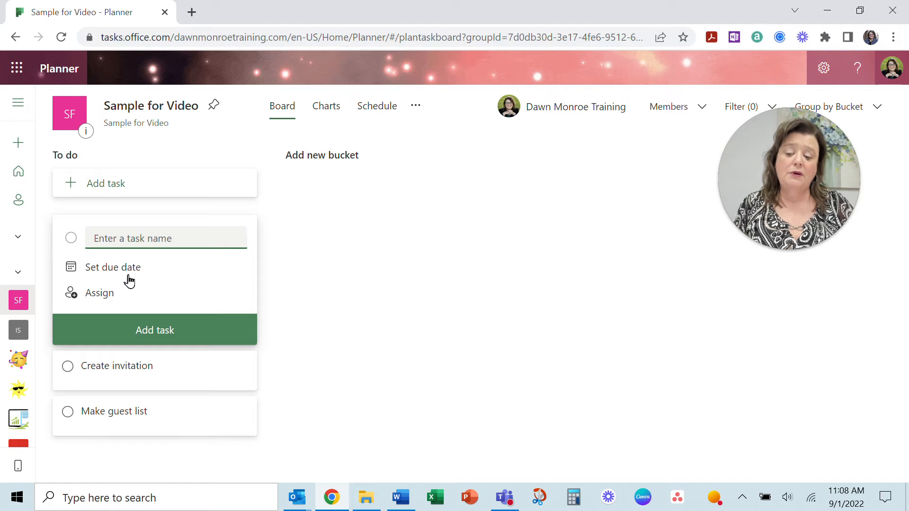
{"action": "left_click", "coordinate": [169, 375]}
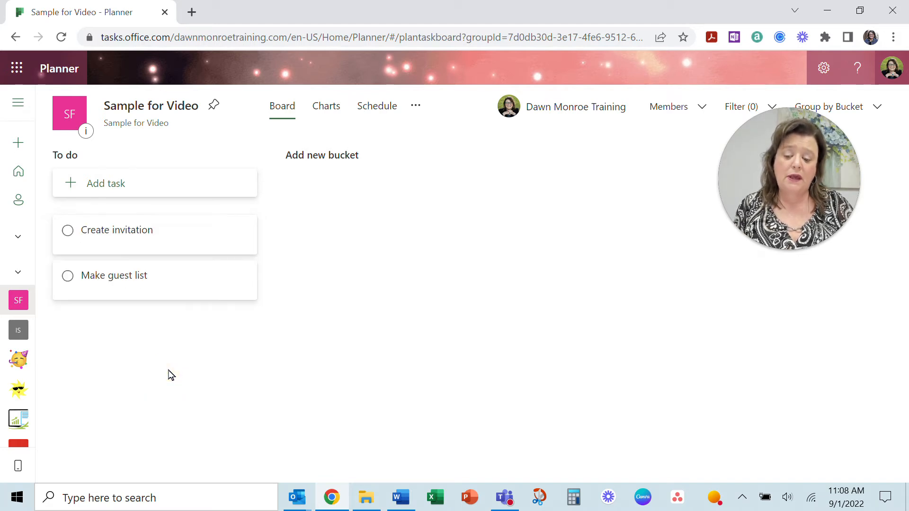
{"action": "left_click", "coordinate": [169, 244]}
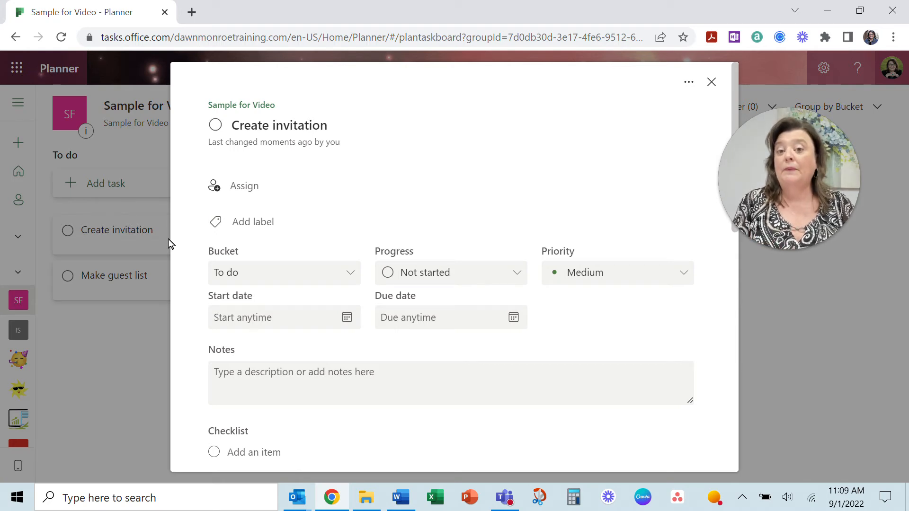
- Browse the task's assignee, label and bucket options without changing anything
{"action": "left_click_drag", "start_coordinate": [810, 190], "coordinate": [832, 224]}
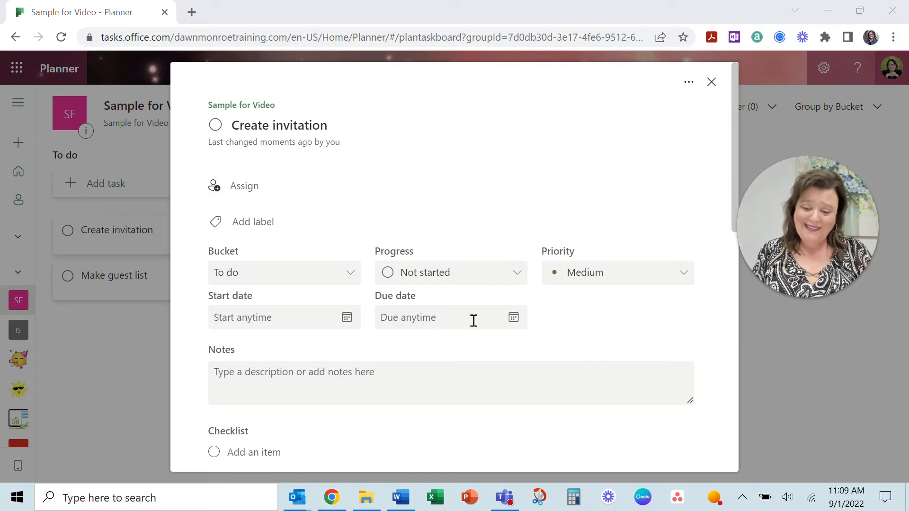
{"action": "left_click", "coordinate": [255, 189]}
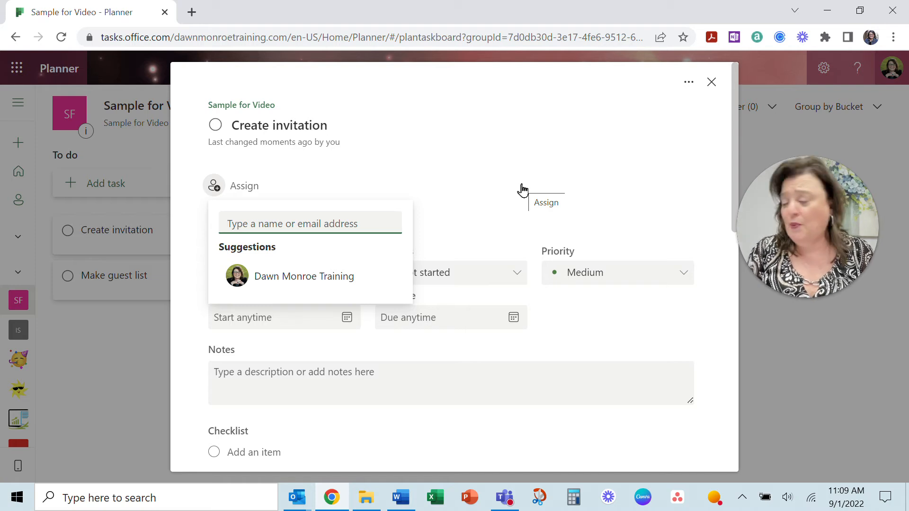
{"action": "left_click", "coordinate": [522, 190]}
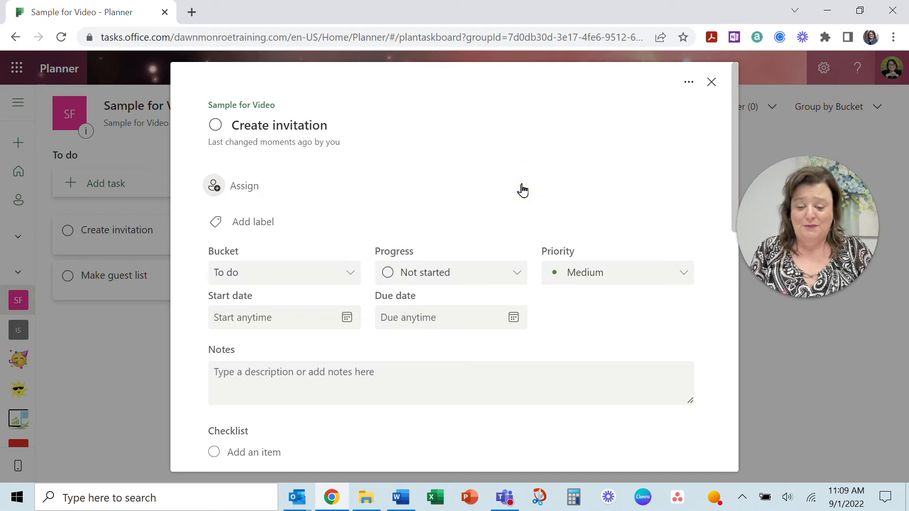
{"action": "left_click", "coordinate": [262, 227]}
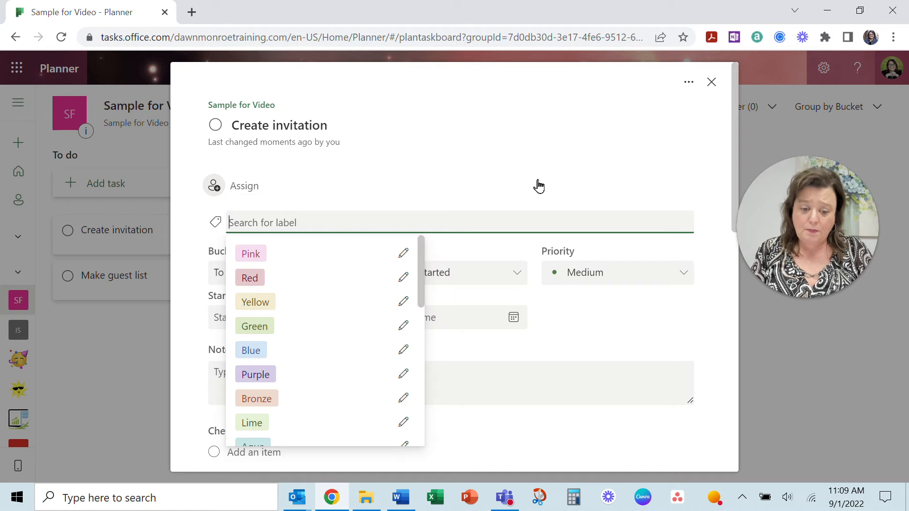
{"action": "left_click", "coordinate": [713, 332]}
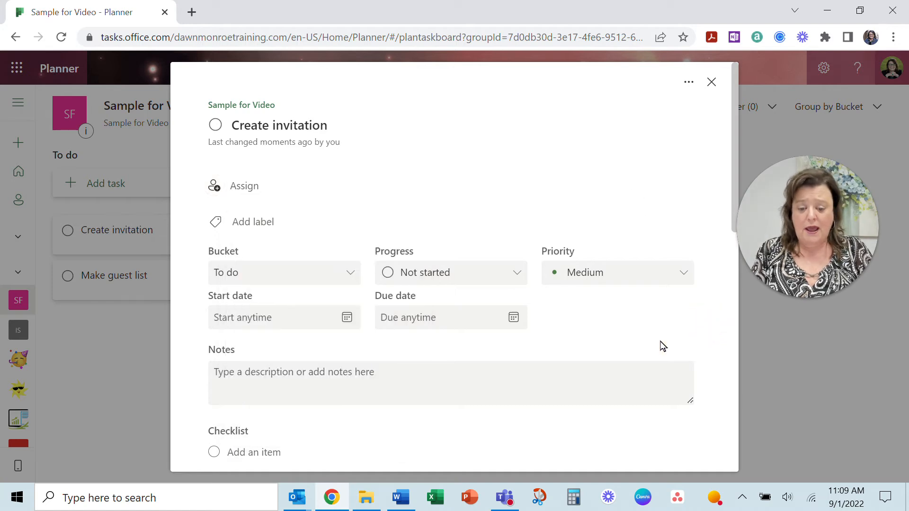
{"action": "left_click", "coordinate": [351, 274]}
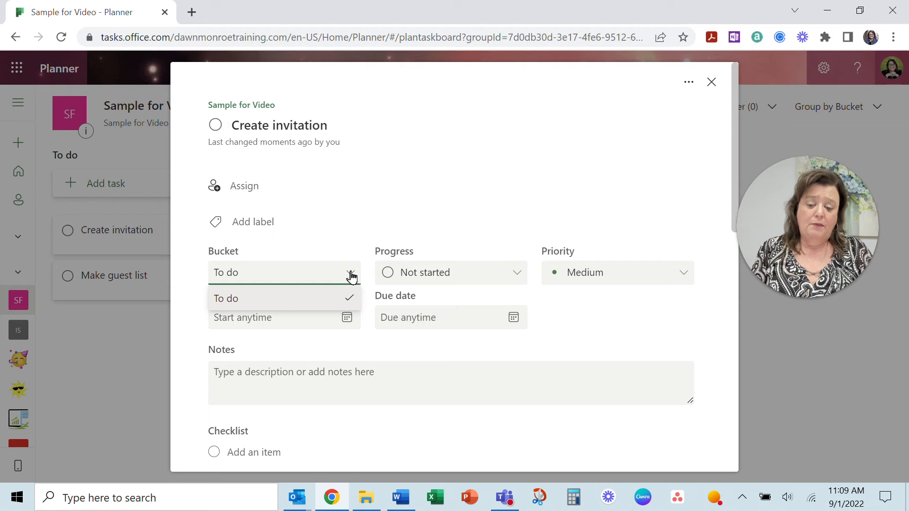
{"action": "left_click", "coordinate": [351, 274]}
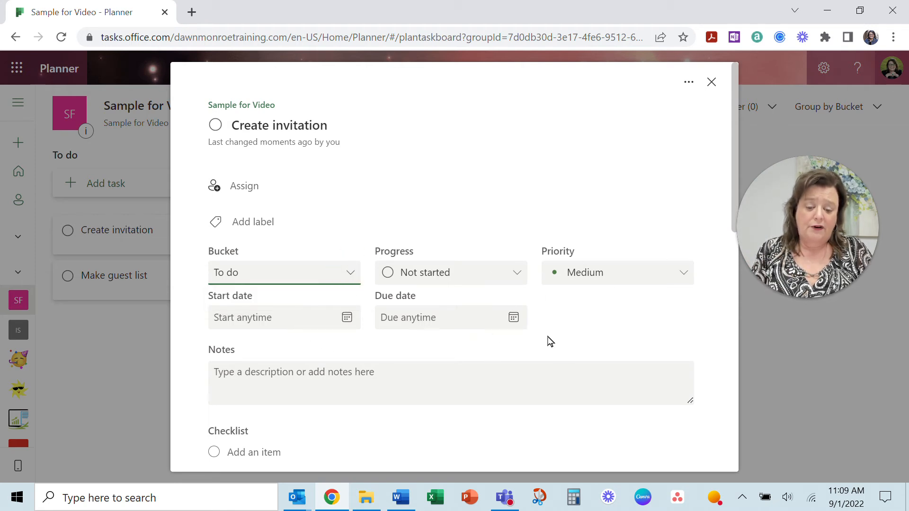
- Scroll through the rest of the Create invitation details, then close them
{"action": "scroll", "coordinate": [650, 314], "scroll_direction": "down", "scroll_amount": 3}
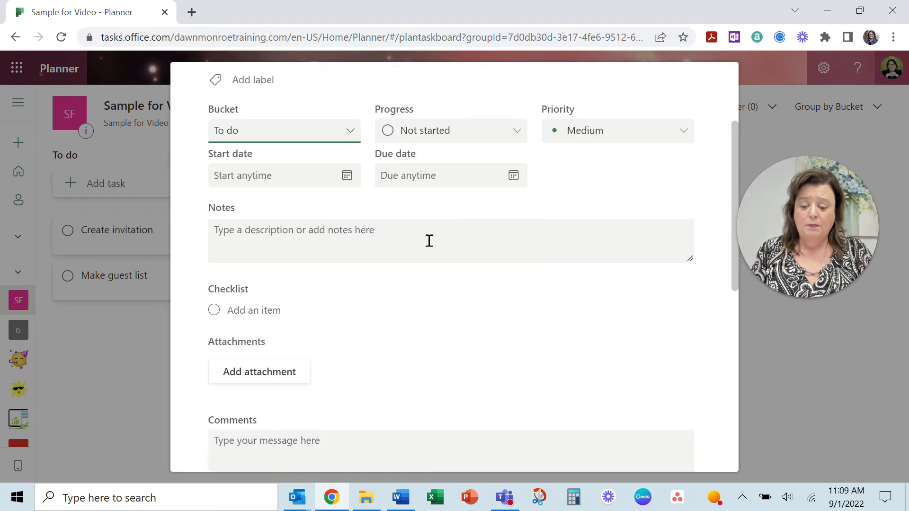
{"action": "scroll", "coordinate": [426, 246], "scroll_direction": "down", "scroll_amount": 2}
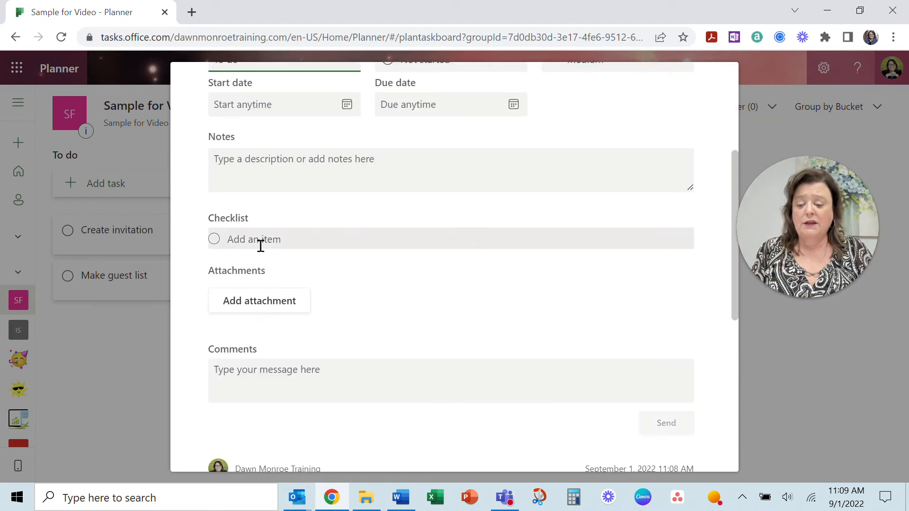
{"action": "scroll", "coordinate": [492, 257], "scroll_direction": "up", "scroll_amount": 5}
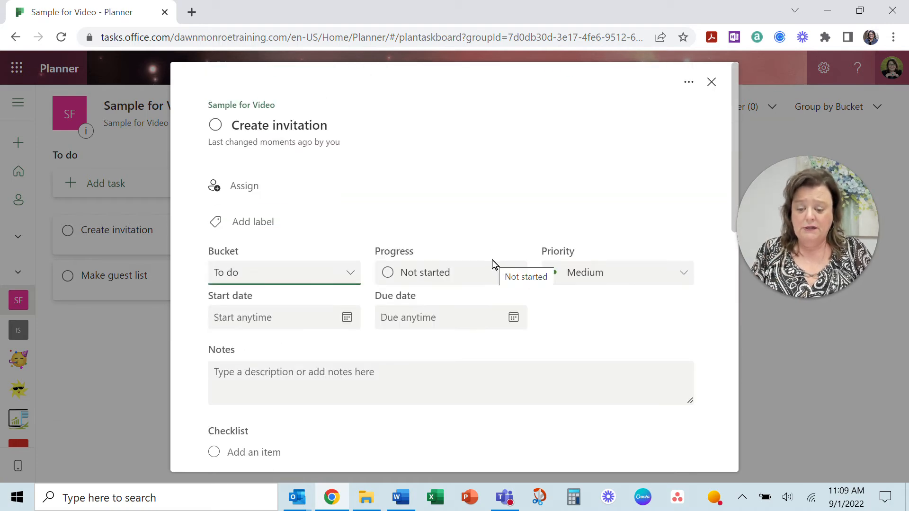
{"action": "scroll", "coordinate": [284, 345], "scroll_direction": "down", "scroll_amount": 3}
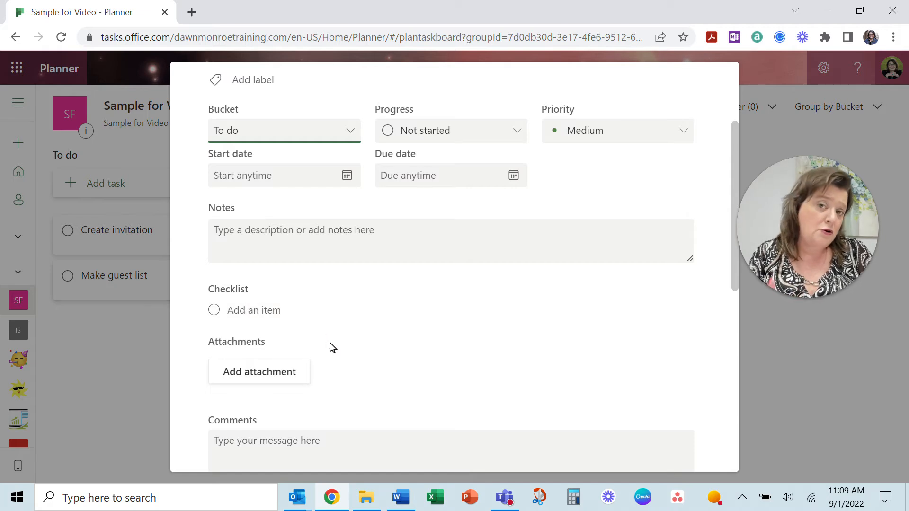
{"action": "scroll", "coordinate": [331, 348], "scroll_direction": "down", "scroll_amount": 2}
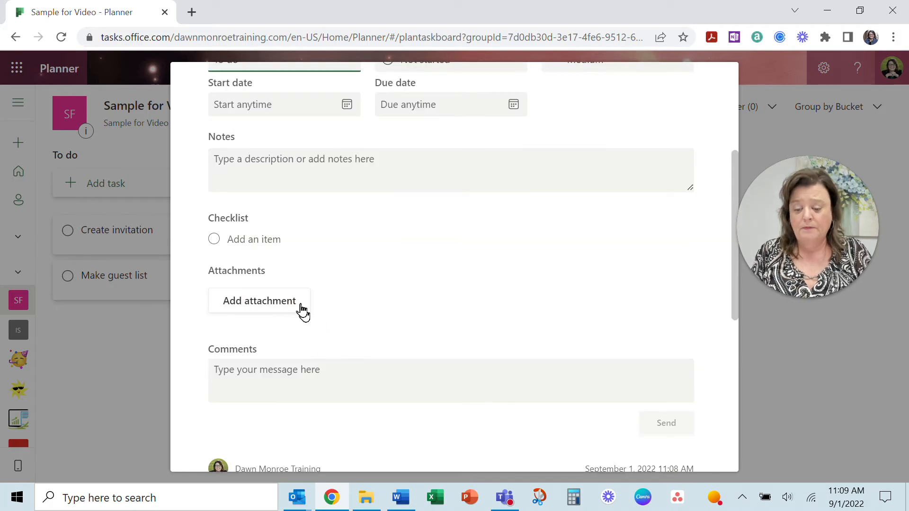
{"action": "scroll", "coordinate": [308, 360], "scroll_direction": "down", "scroll_amount": 2}
{"action": "scroll", "coordinate": [450, 355], "scroll_direction": "up", "scroll_amount": 6}
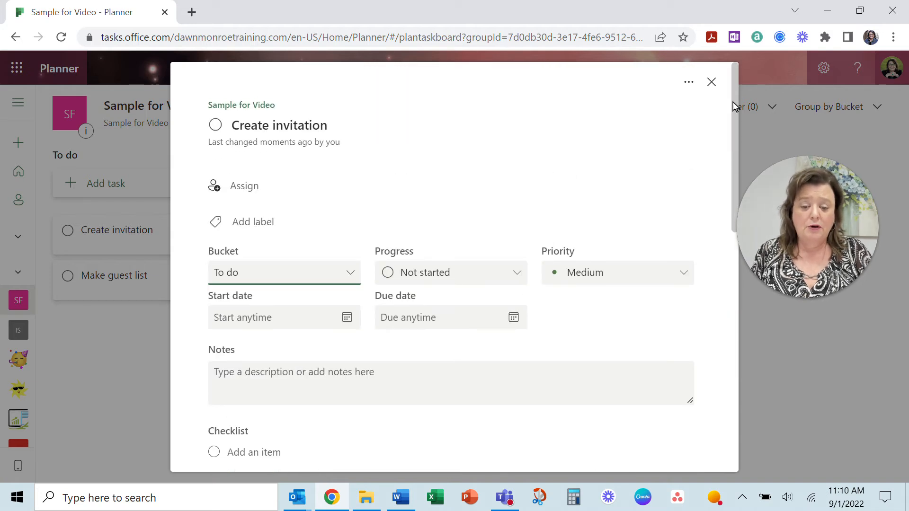
{"action": "left_click", "coordinate": [713, 83]}
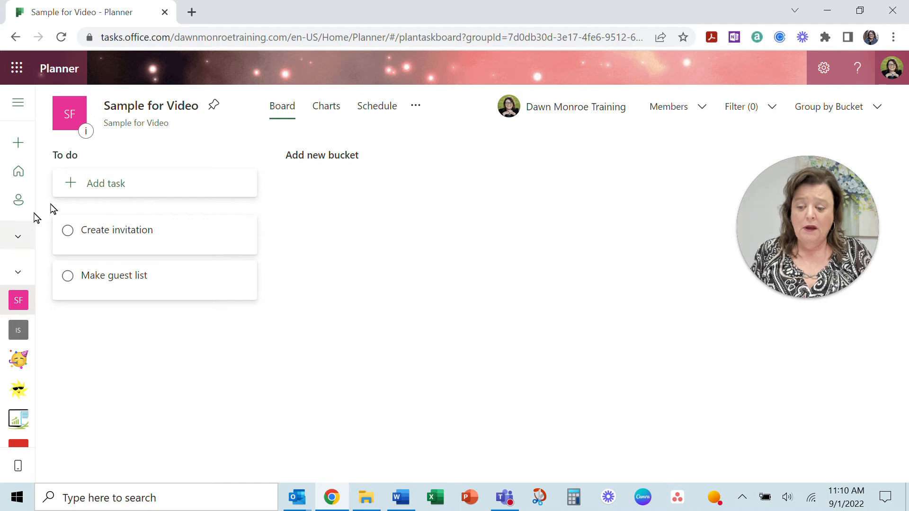
- Add a new bucket named 'Food'
{"action": "left_click", "coordinate": [330, 165]}
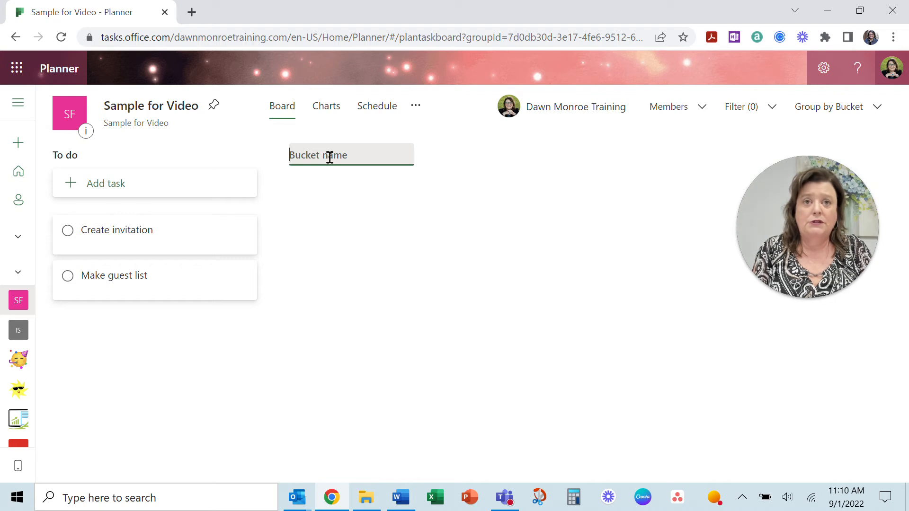
{"action": "type", "text": "F"}
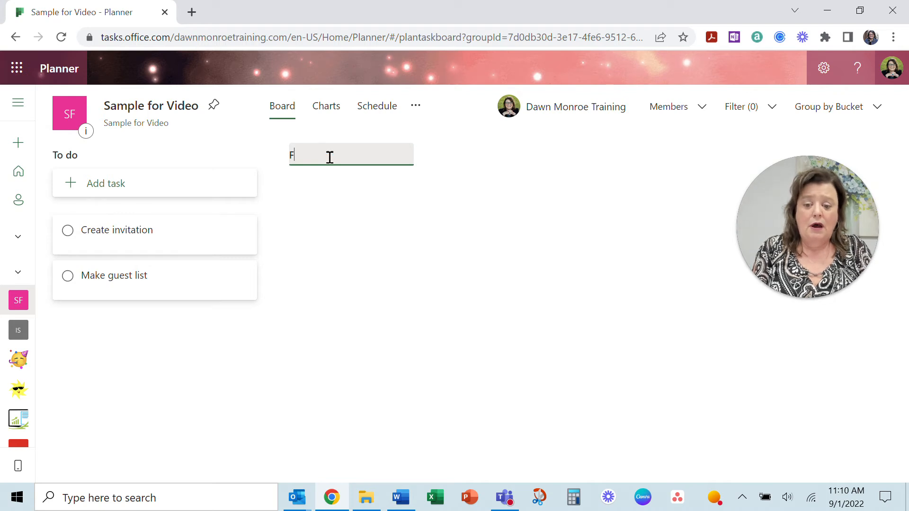
{"action": "type", "text": "ood"}
{"action": "key", "text": "Return"}
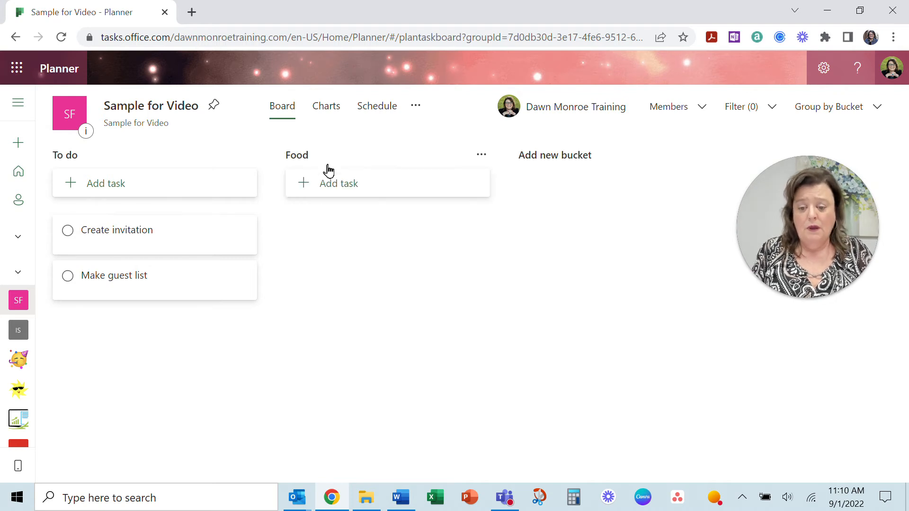
- Add tasks 'Find Caterers' and 'Plan Menu' to the Food bucket
{"action": "left_click", "coordinate": [339, 186]}
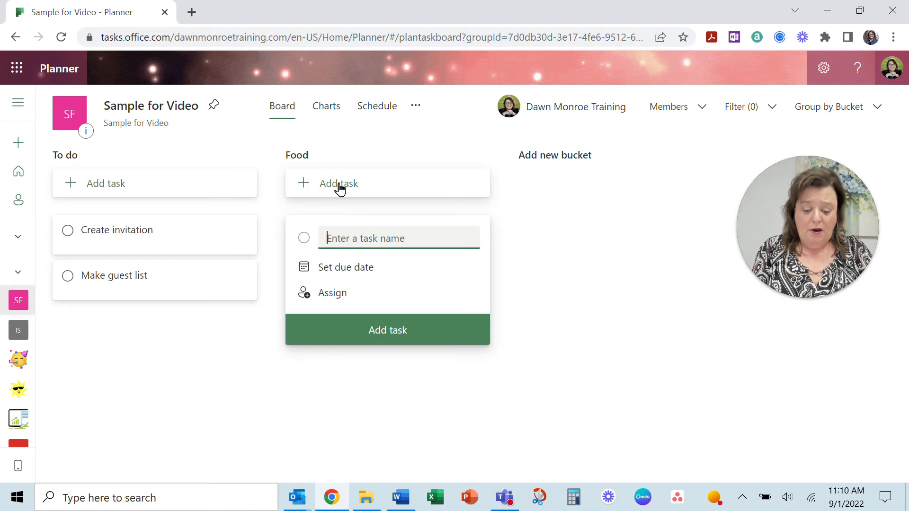
{"action": "type", "text": "Vis"}
{"action": "key", "text": "BackSpace"}
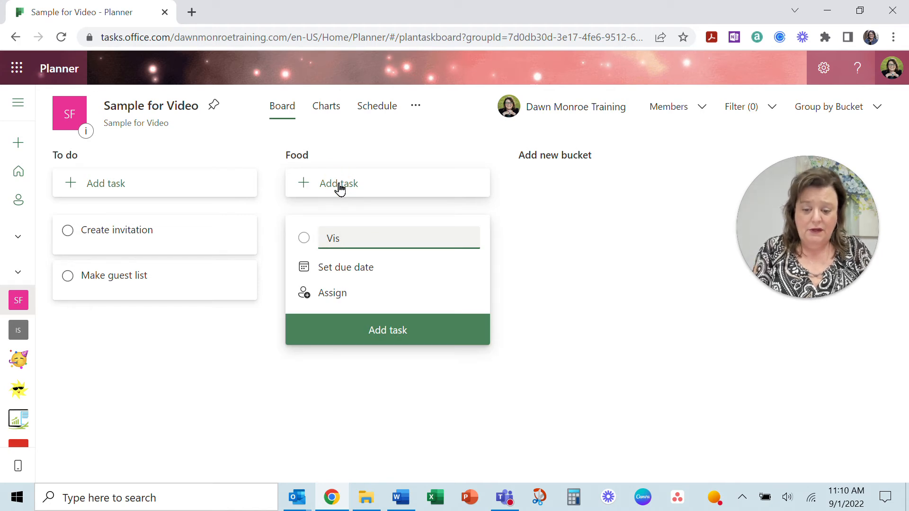
{"action": "key", "text": "BackSpace"}
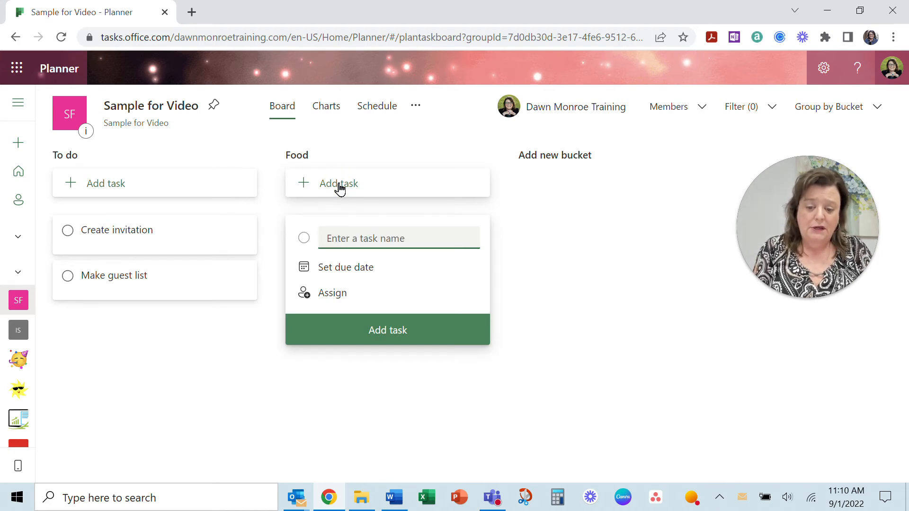
{"action": "type", "text": "Find "}
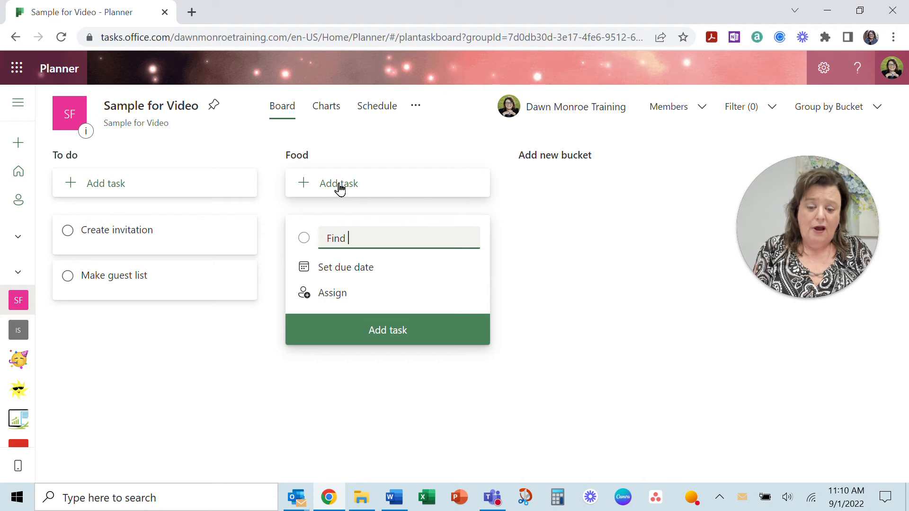
{"action": "type", "text": "Caterers"}
{"action": "key", "text": "Return"}
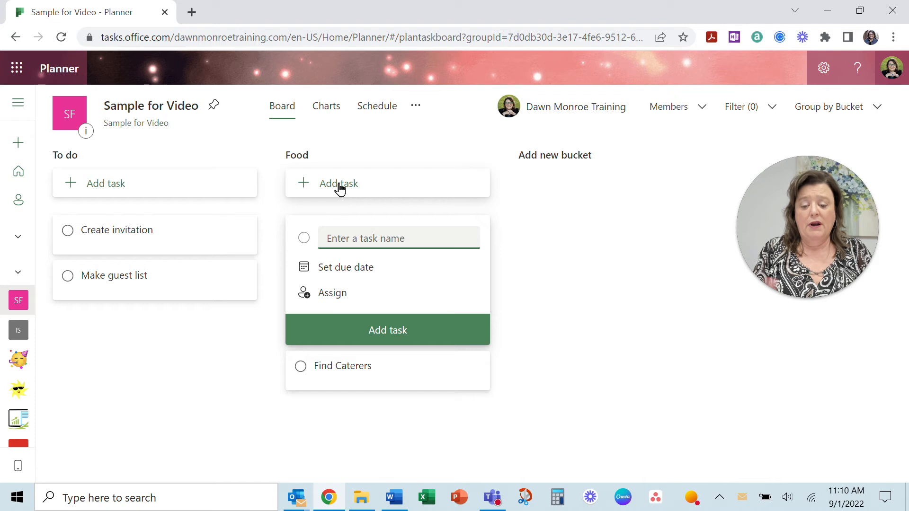
{"action": "type", "text": "Plan Menu"}
{"action": "key", "text": "Return"}
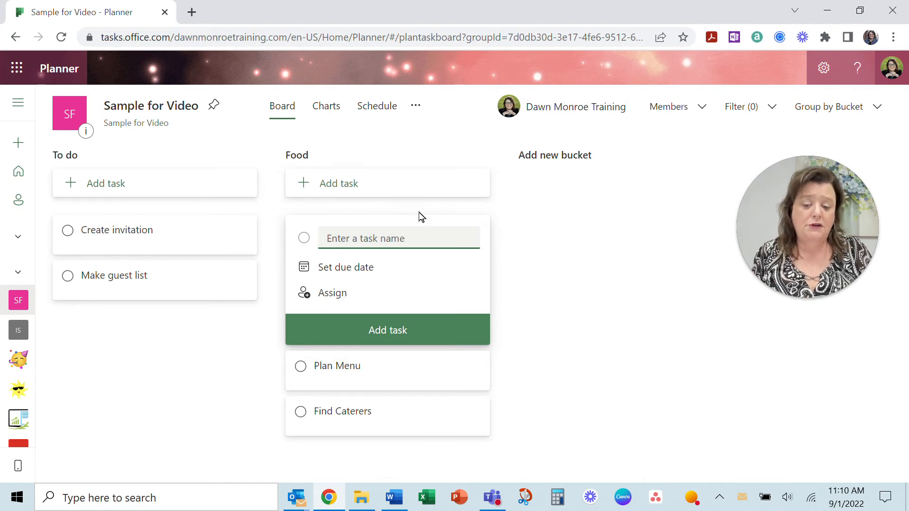
{"action": "left_click", "coordinate": [526, 332]}
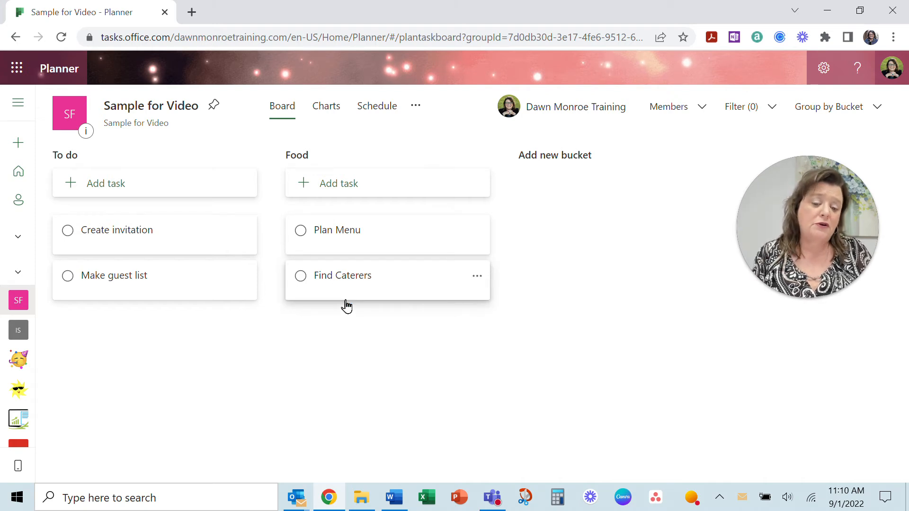
- Add a new bucket named 'Venue' after Food
{"action": "left_click", "coordinate": [563, 163]}
{"action": "type", "text": "Venue"}
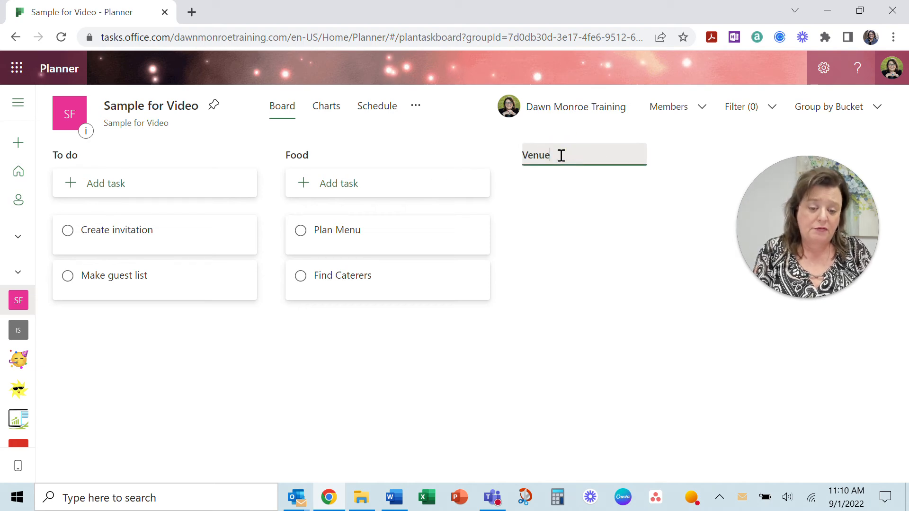
{"action": "key", "text": "Return"}
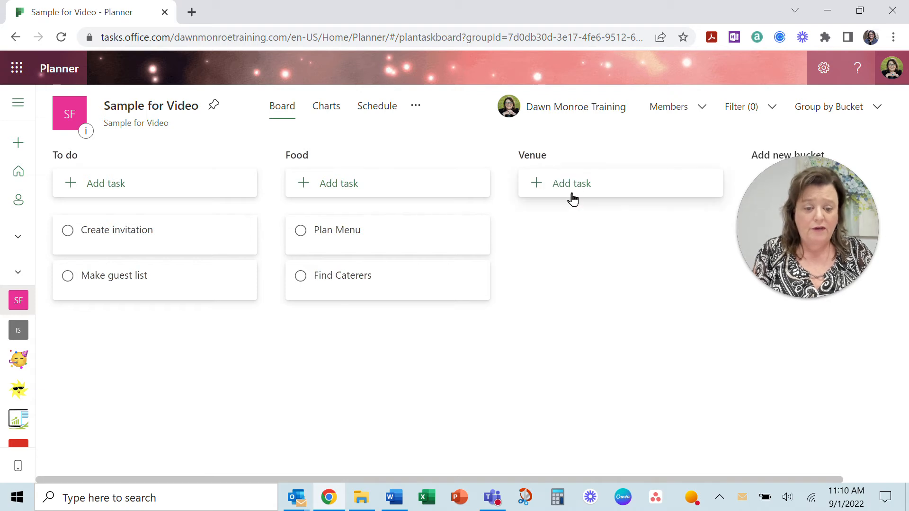
- Add the task 'Scout locations' to the Venue bucket
{"action": "left_click", "coordinate": [572, 185]}
{"action": "type", "text": "Sc"}
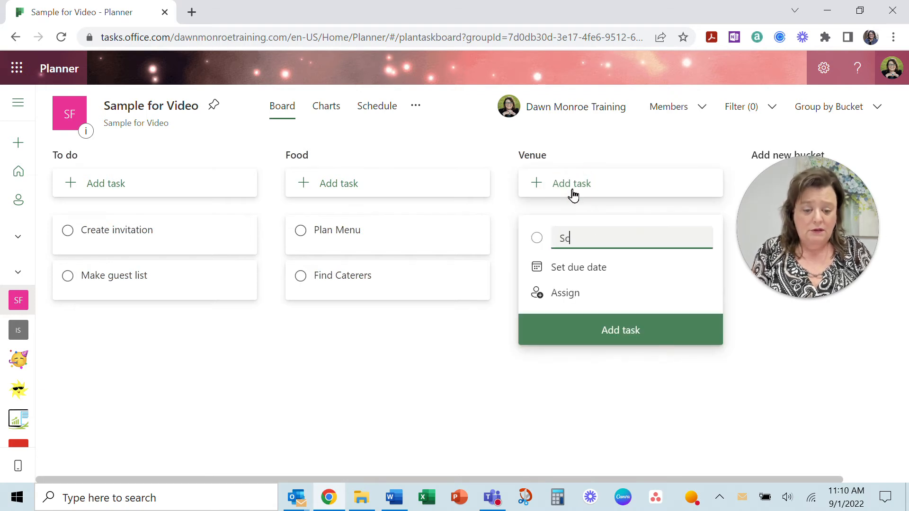
{"action": "type", "text": "out locations"}
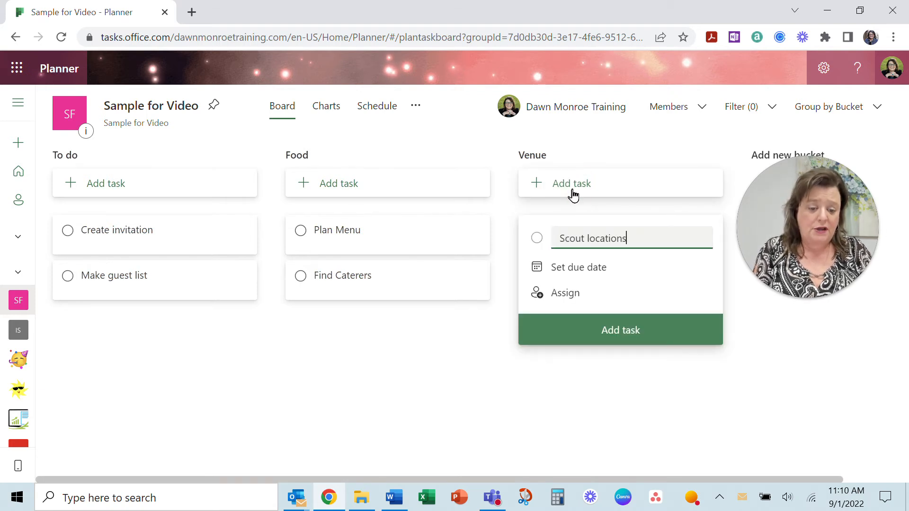
{"action": "key", "text": "Return"}
{"action": "left_click", "coordinate": [634, 384]}
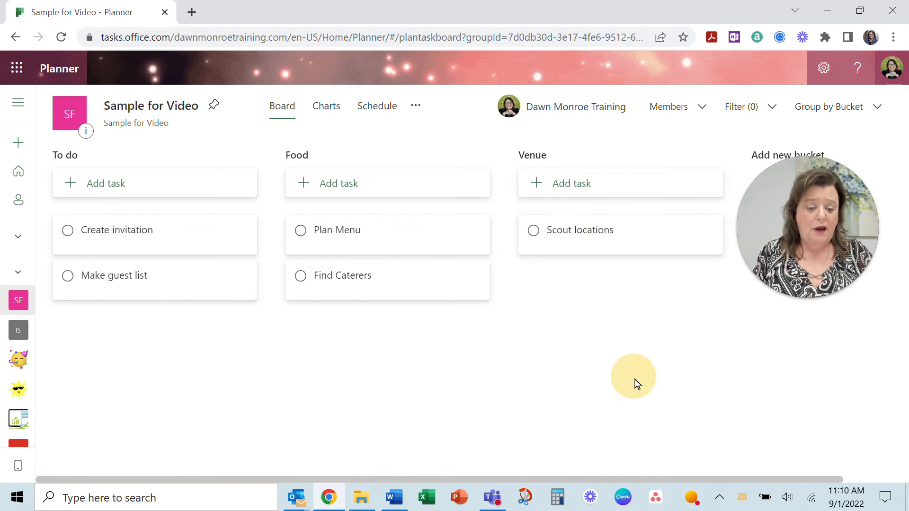
- Give Scout locations checklist items 'Country Club' and 'Botnanical Gardens'
{"action": "left_click", "coordinate": [610, 246]}
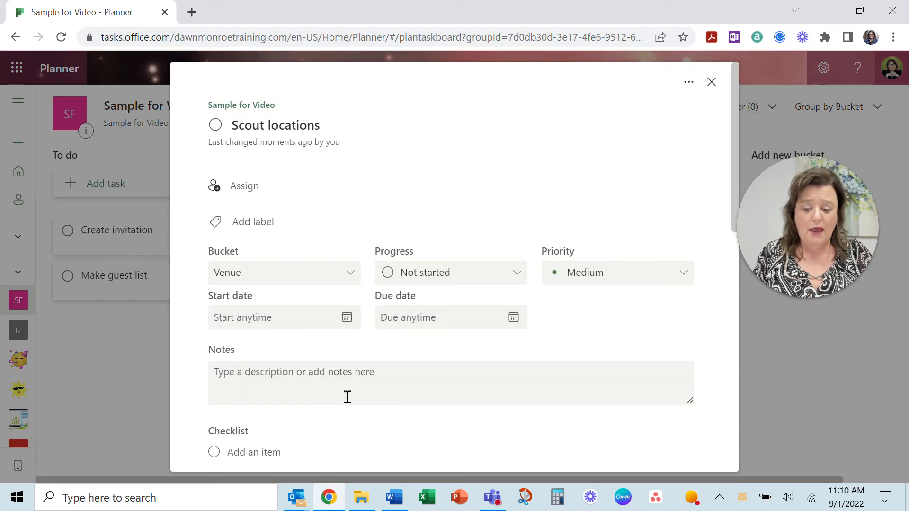
{"action": "scroll", "coordinate": [337, 404], "scroll_direction": "down", "scroll_amount": 2}
{"action": "scroll", "coordinate": [337, 404], "scroll_direction": "down", "scroll_amount": 1}
{"action": "left_click", "coordinate": [273, 311]}
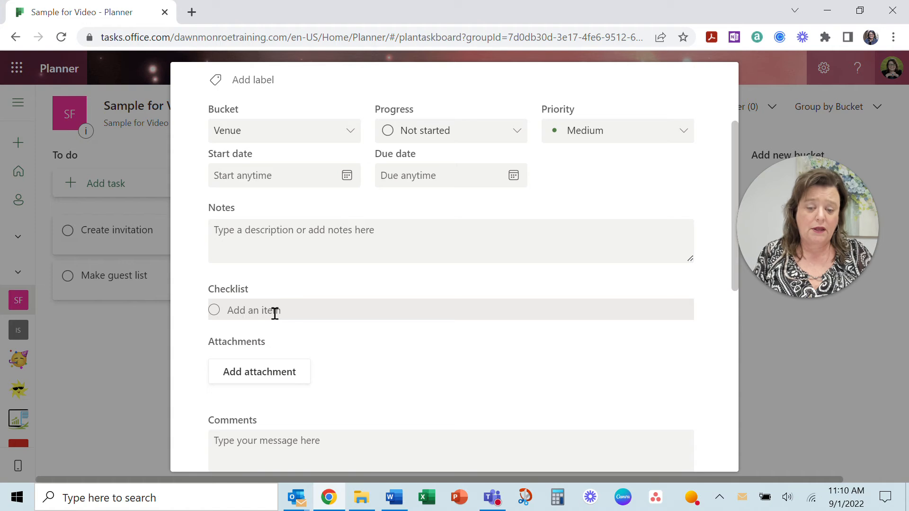
{"action": "type", "text": "Cou"}
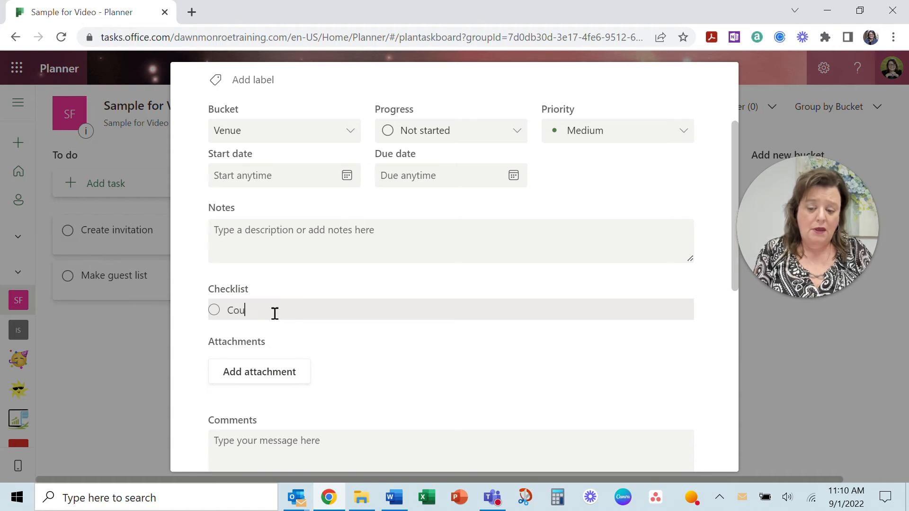
{"action": "type", "text": "ntry Club"}
{"action": "key", "text": "Return"}
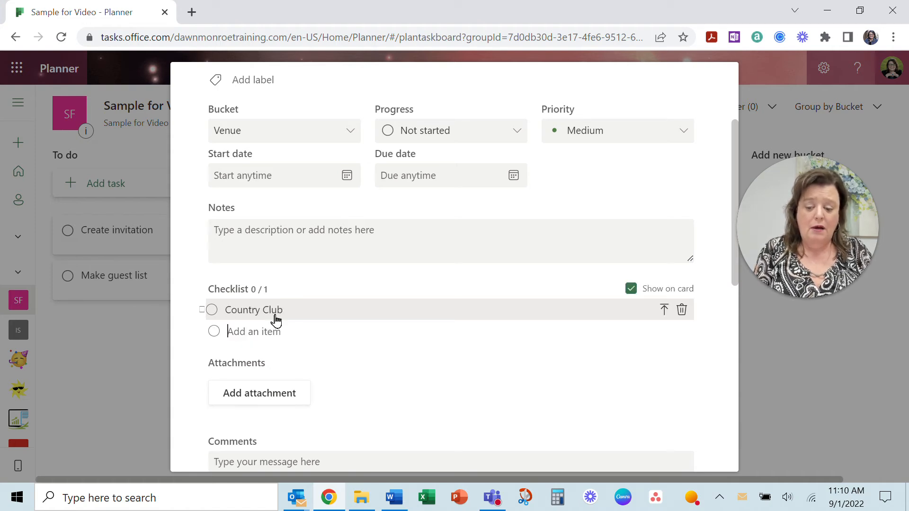
{"action": "type", "text": "Botn"}
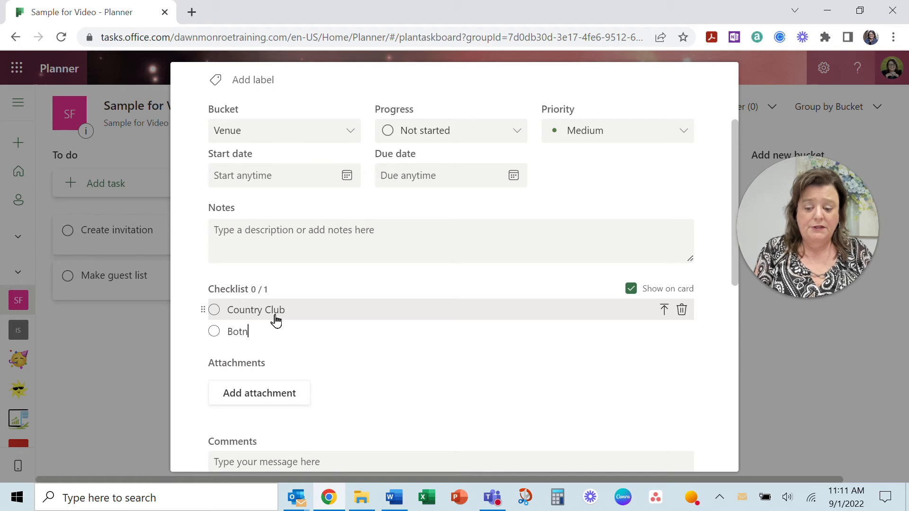
{"action": "type", "text": "anical "}
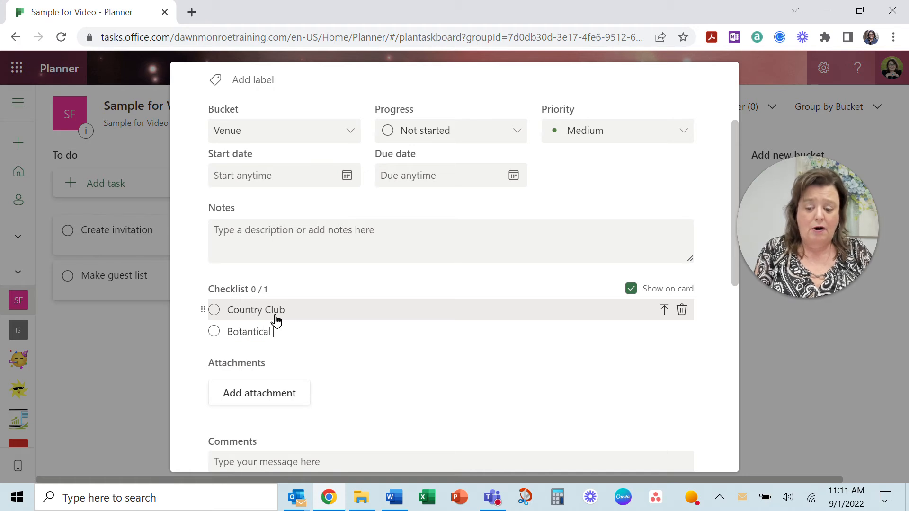
{"action": "type", "text": "Gardens"}
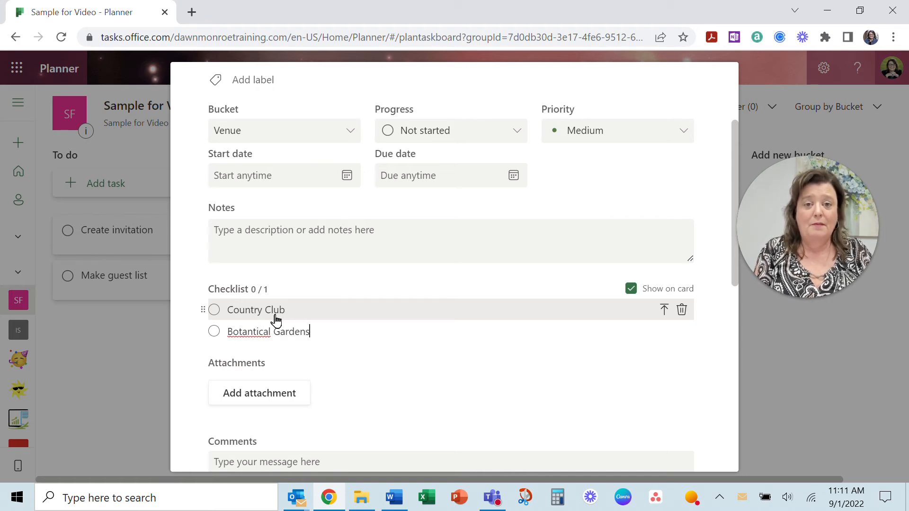
{"action": "key", "text": "Return"}
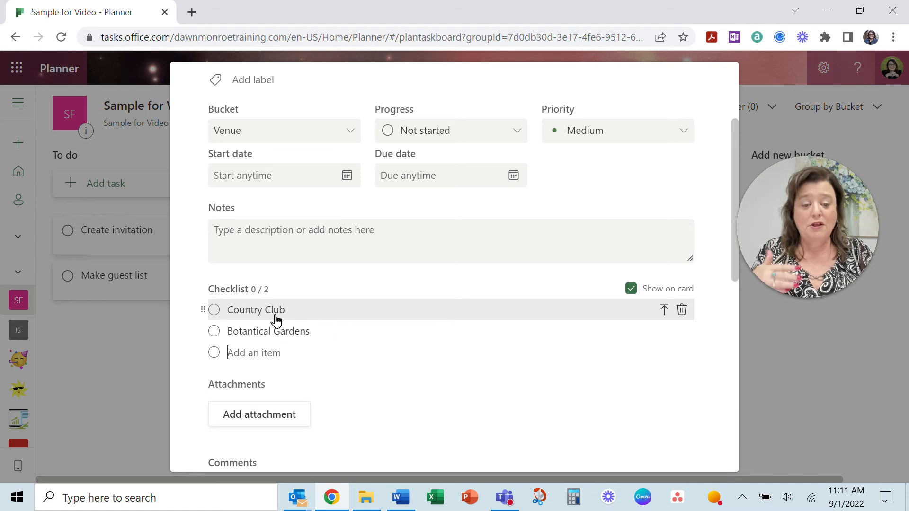
- Close the Scout locations details and check its card on the board
{"action": "scroll", "coordinate": [515, 296], "scroll_direction": "down", "scroll_amount": 6}
{"action": "scroll", "coordinate": [517, 298], "scroll_direction": "up", "scroll_amount": 7}
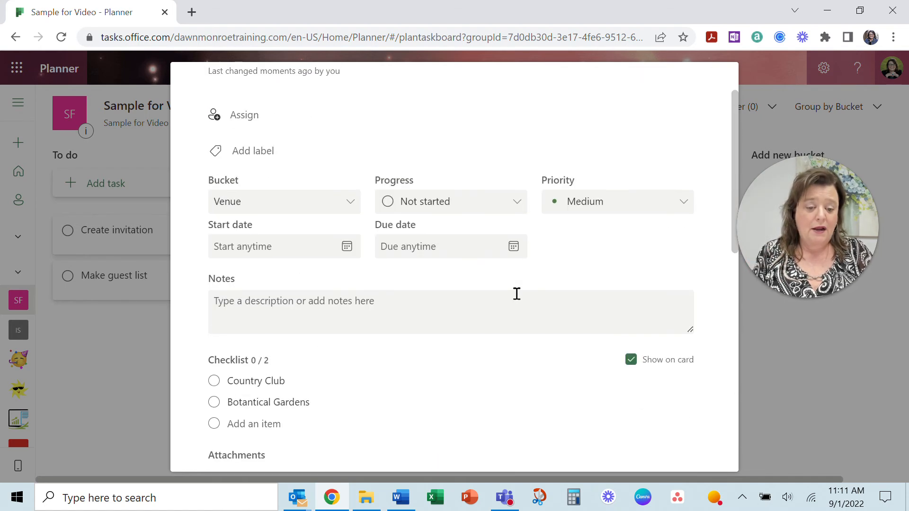
{"action": "scroll", "coordinate": [517, 294], "scroll_direction": "up", "scroll_amount": 2}
{"action": "left_click", "coordinate": [716, 84]}
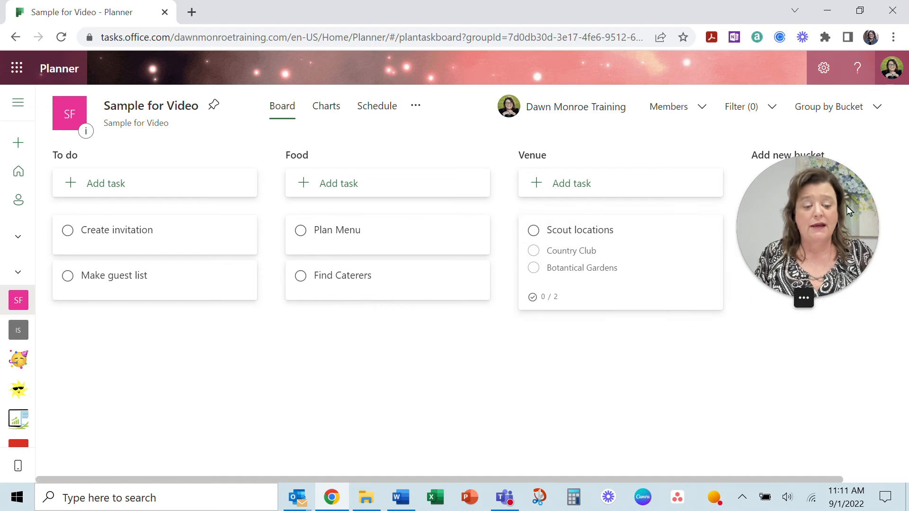
{"action": "left_click_drag", "start_coordinate": [837, 215], "coordinate": [840, 246]}
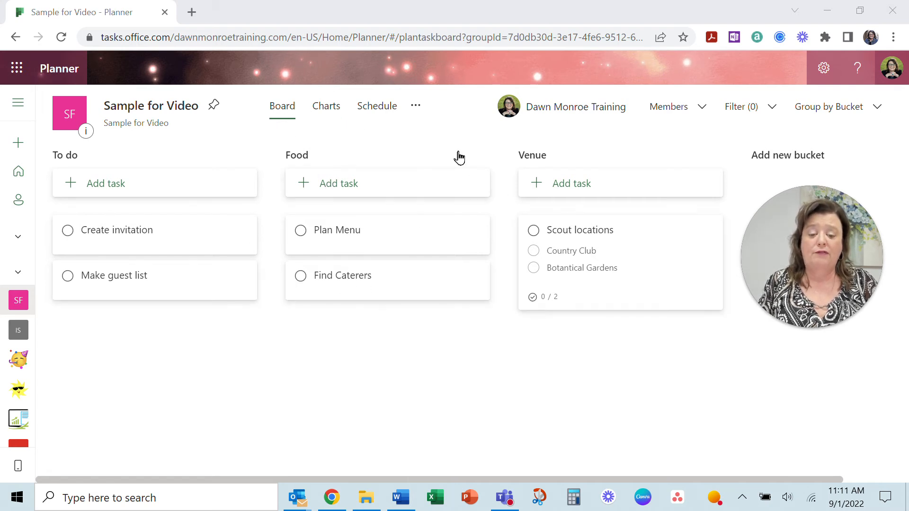
- View the Charts tab, then the Schedule calendar, and show the plan's more options
{"action": "left_click", "coordinate": [326, 111]}
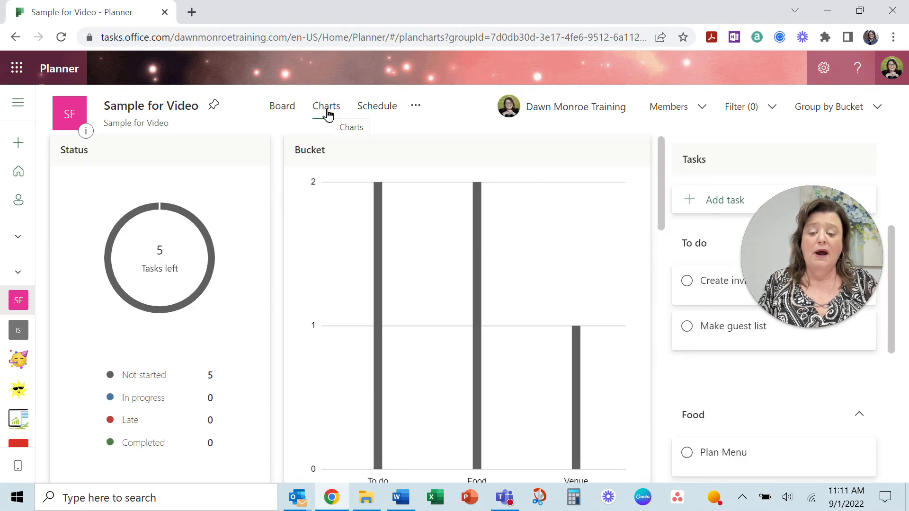
{"action": "left_click", "coordinate": [383, 111]}
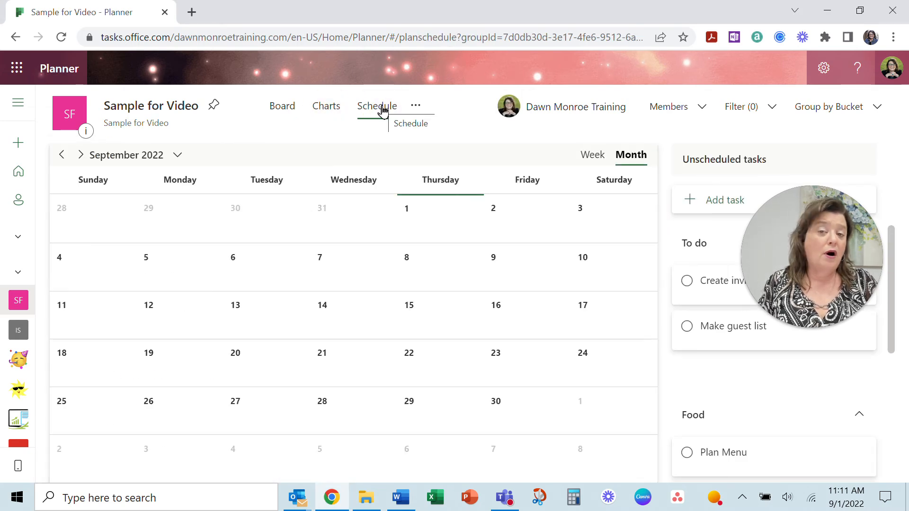
{"action": "left_click", "coordinate": [416, 106]}
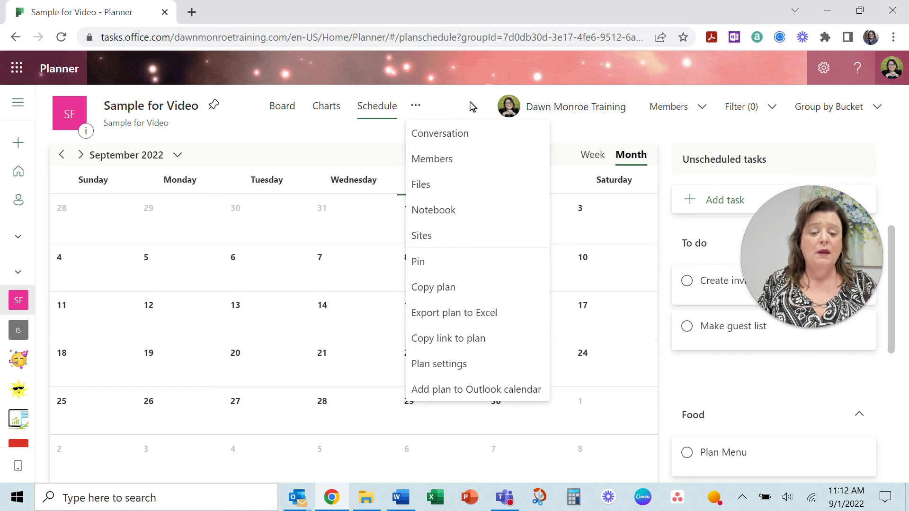
- Show the plan's Members list, then close it again
{"action": "left_click", "coordinate": [700, 112]}
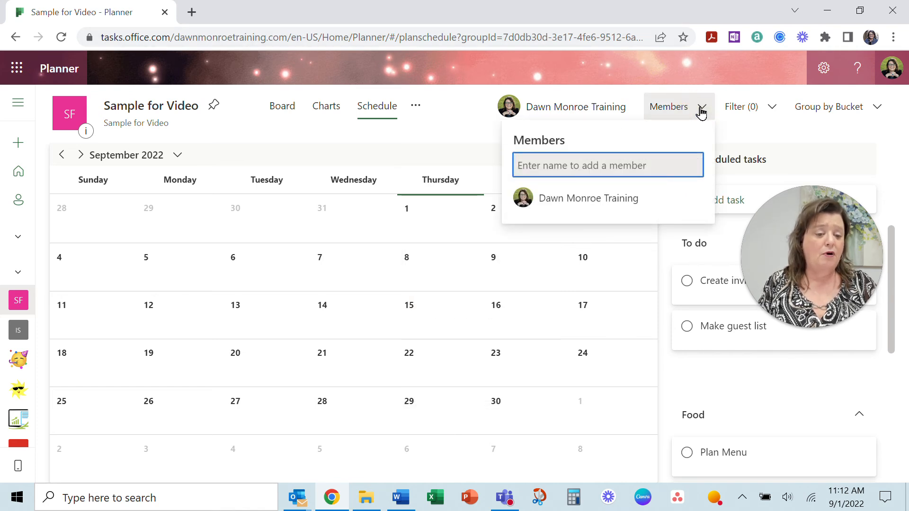
{"action": "left_click", "coordinate": [700, 112]}
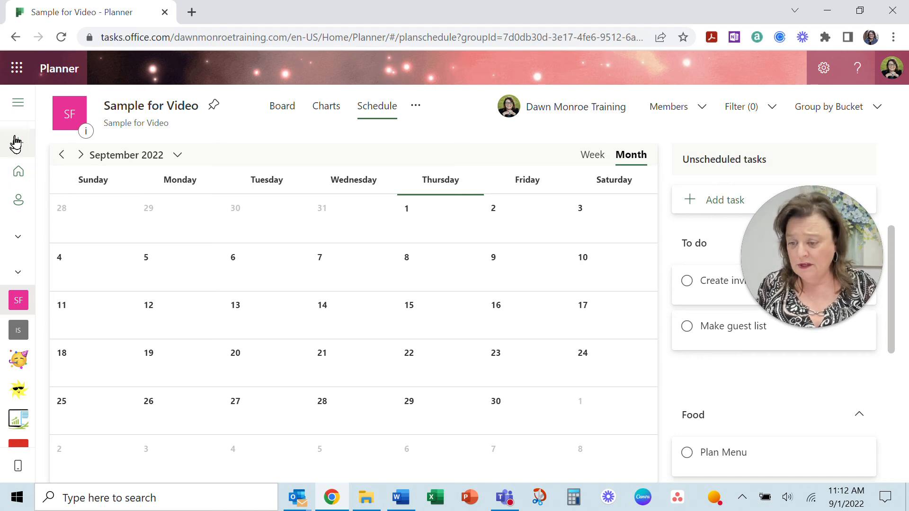
- Expand the plans list, open Party Planner and view its board
{"action": "left_click", "coordinate": [23, 105]}
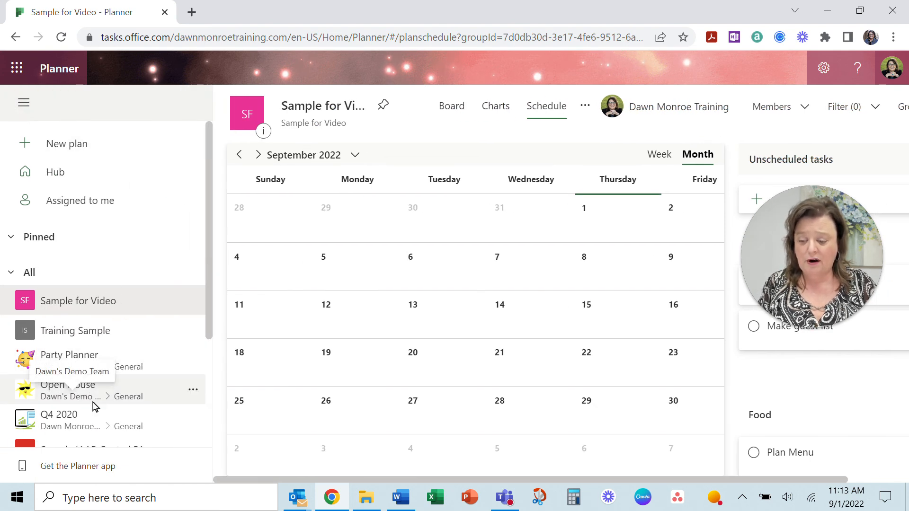
{"action": "left_click", "coordinate": [133, 363]}
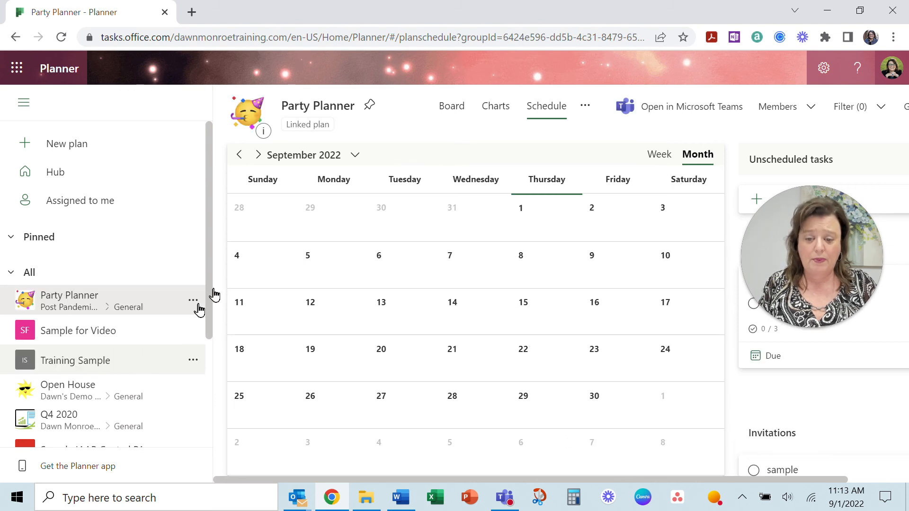
{"action": "left_click", "coordinate": [456, 114]}
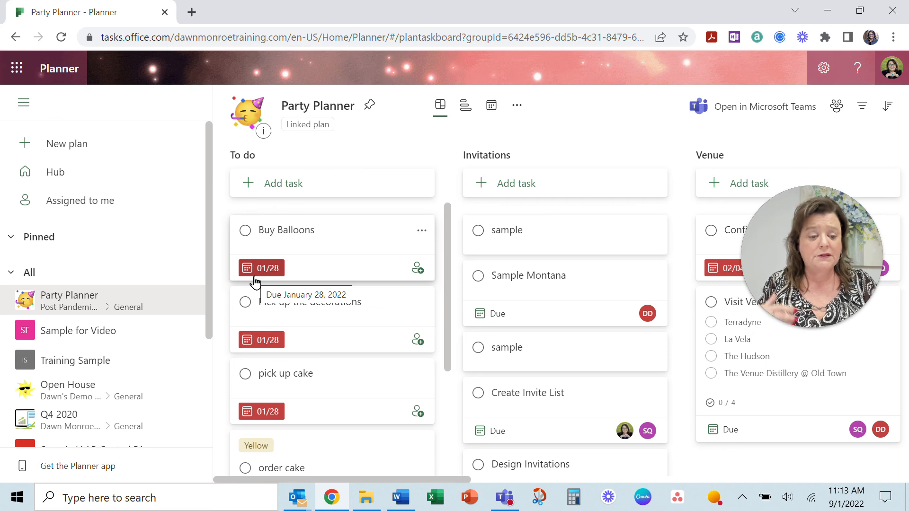
- View Party Planner's charts, then its September 2022 schedule calendar, and open Settings to see themes
{"action": "left_click", "coordinate": [466, 105]}
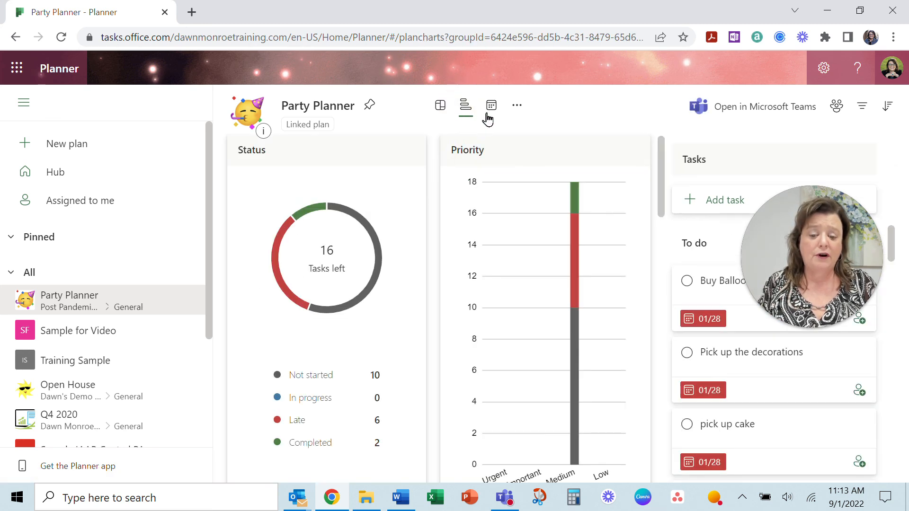
{"action": "left_click", "coordinate": [494, 113]}
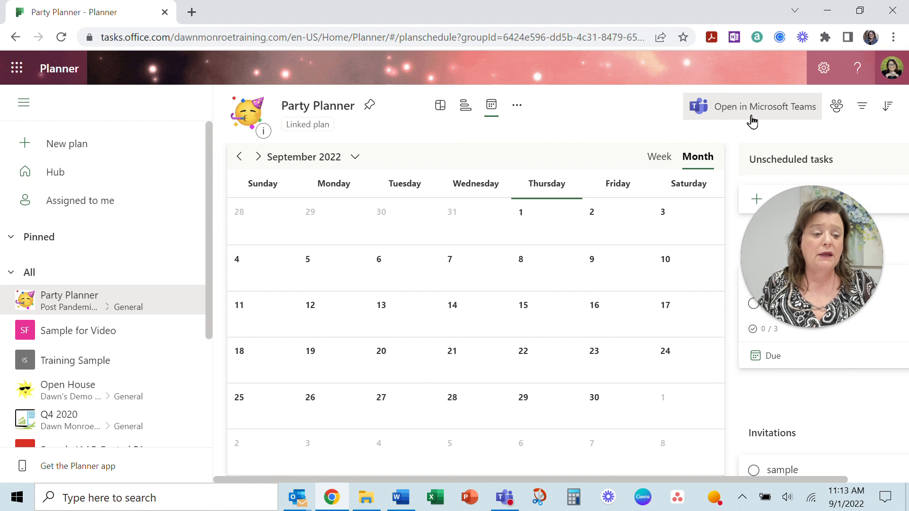
{"action": "left_click_drag", "start_coordinate": [797, 236], "coordinate": [159, 111]}
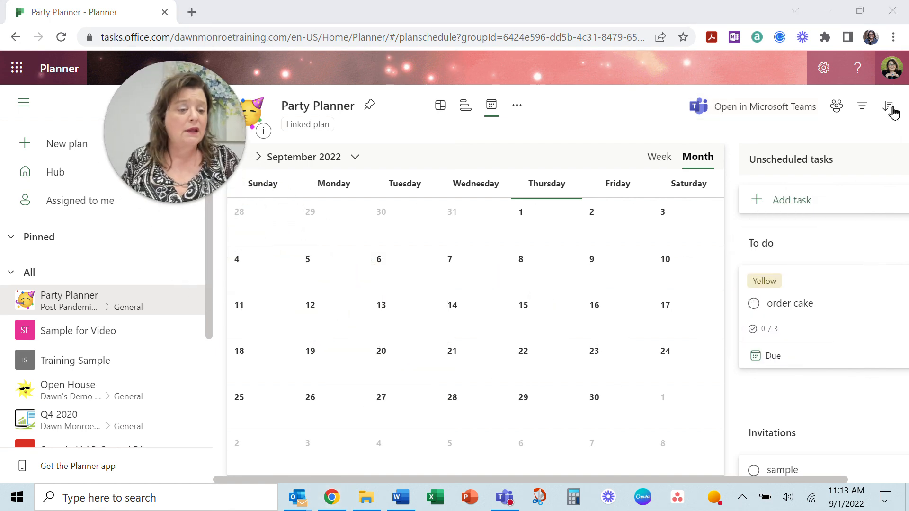
{"action": "left_click", "coordinate": [822, 70]}
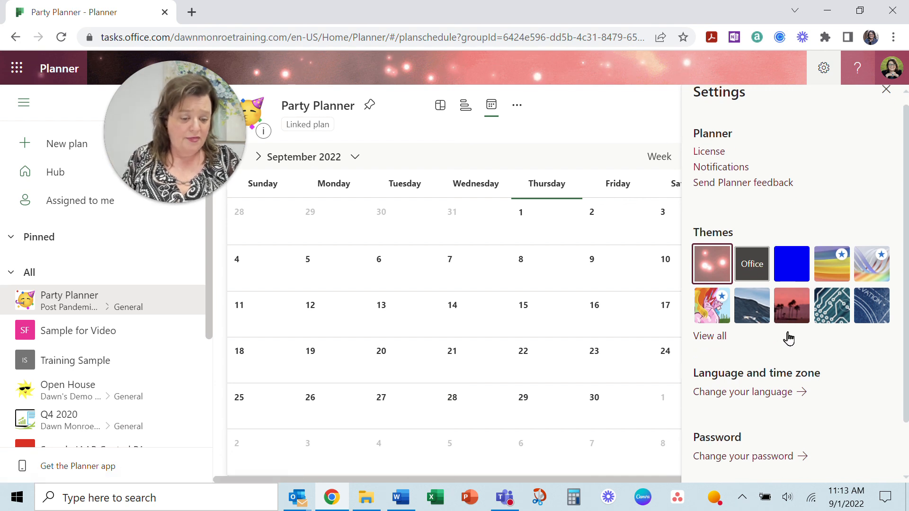
{"action": "scroll", "coordinate": [790, 339], "scroll_direction": "down", "scroll_amount": 2}
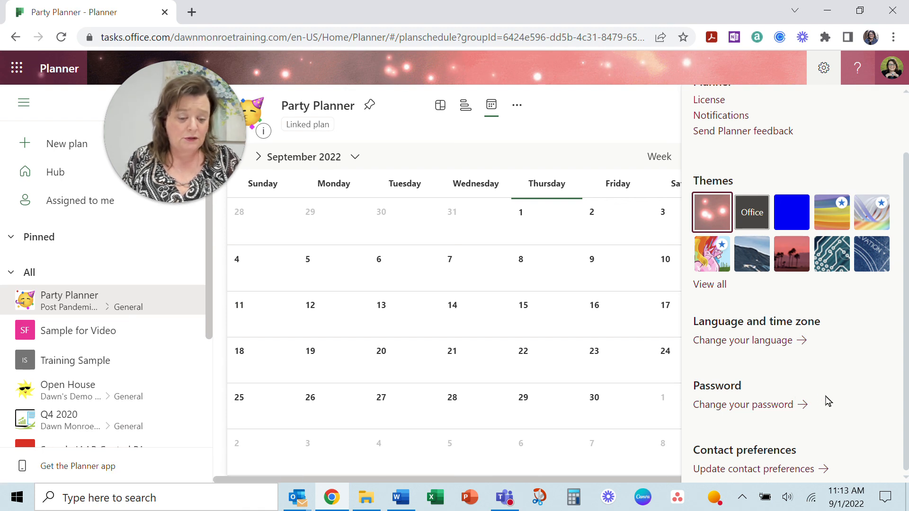
{"action": "scroll", "coordinate": [829, 402], "scroll_direction": "up", "scroll_amount": 2}
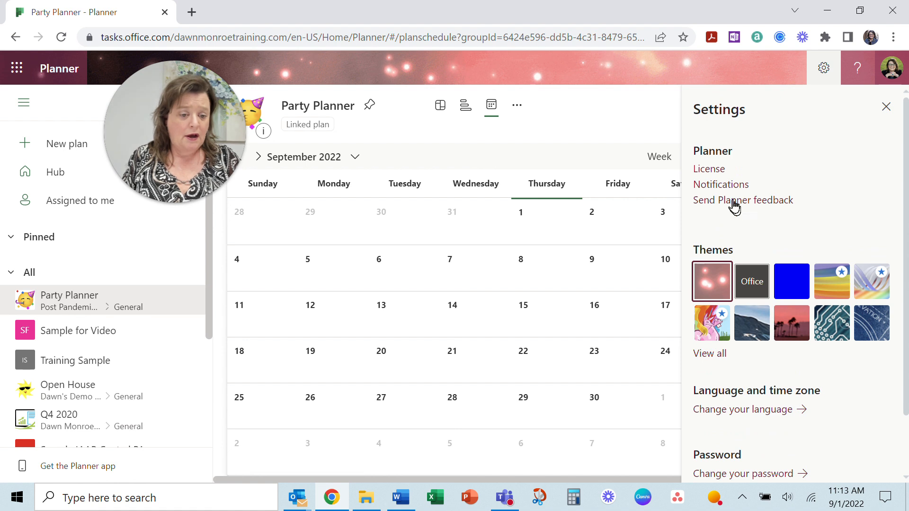